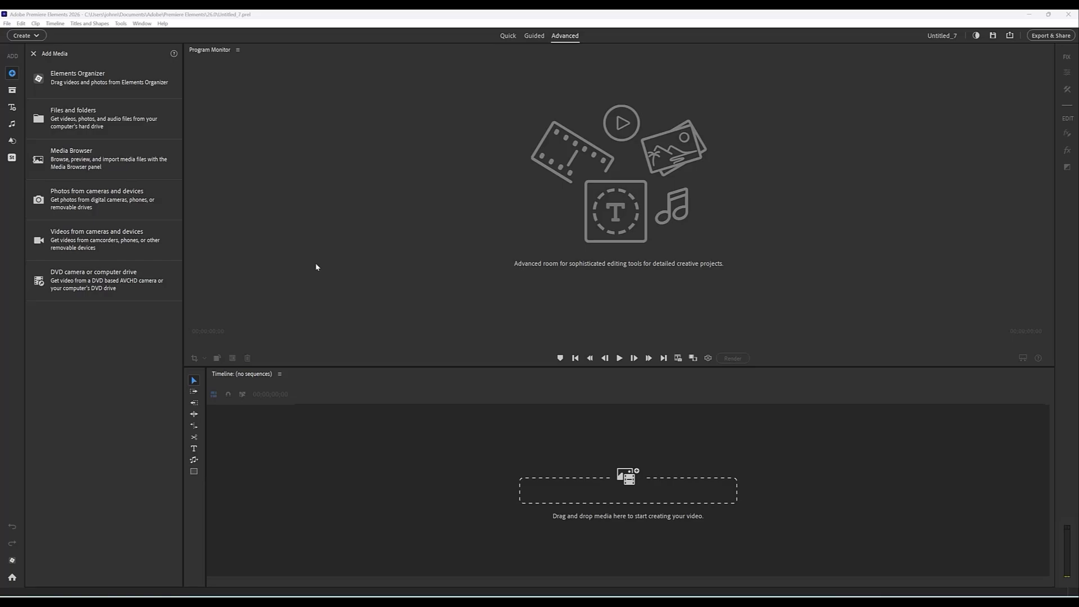
Step: Import the six DSCF video clips from the Hiking-England folder as media files
left_click(67, 123)
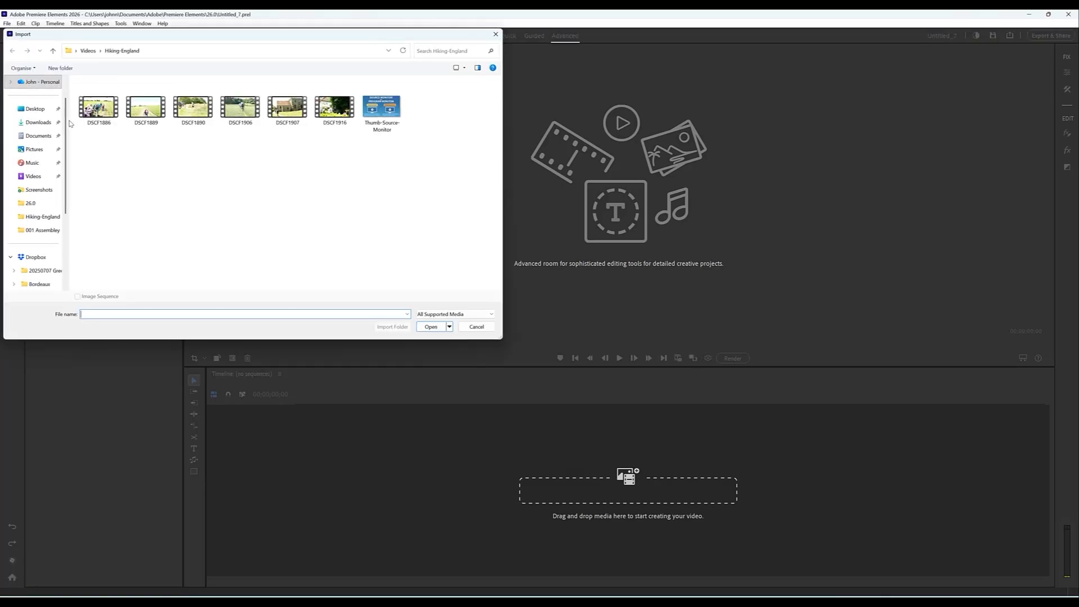
left_click(92, 109)
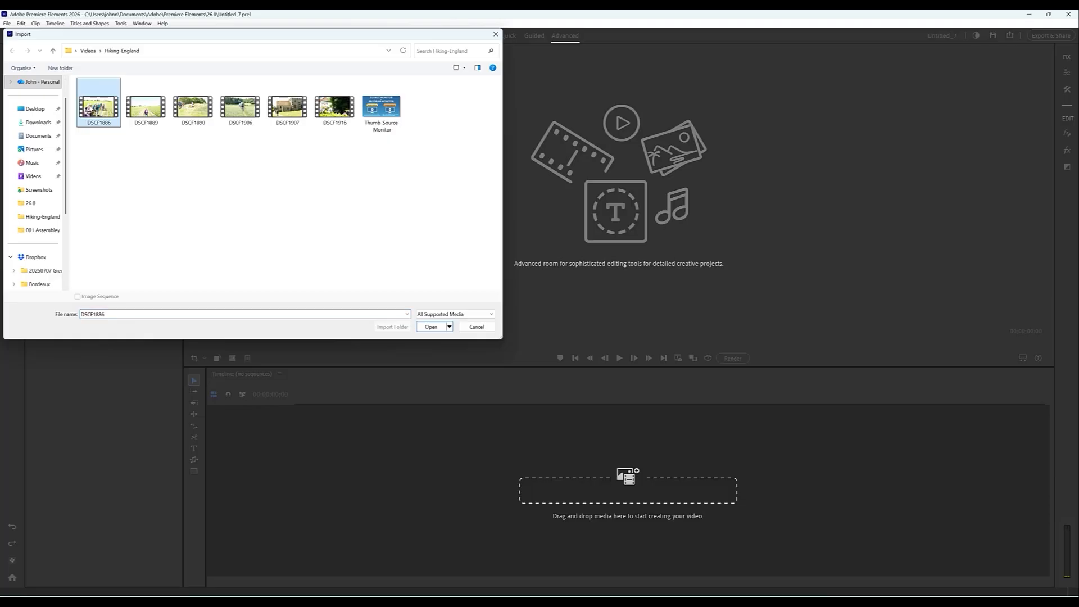
left_click(338, 110, "shift")
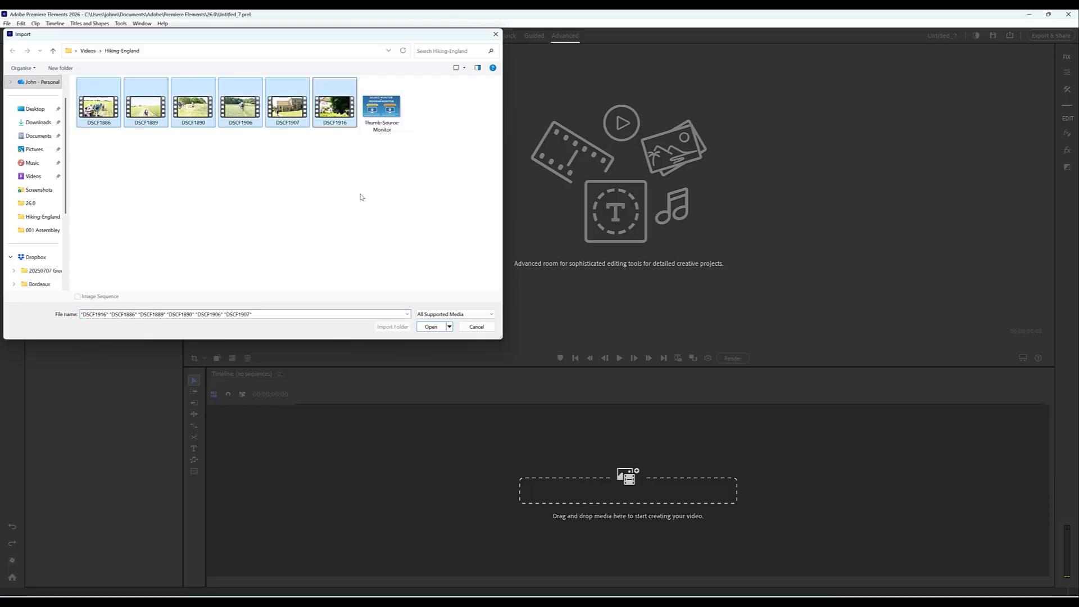
left_click(431, 326)
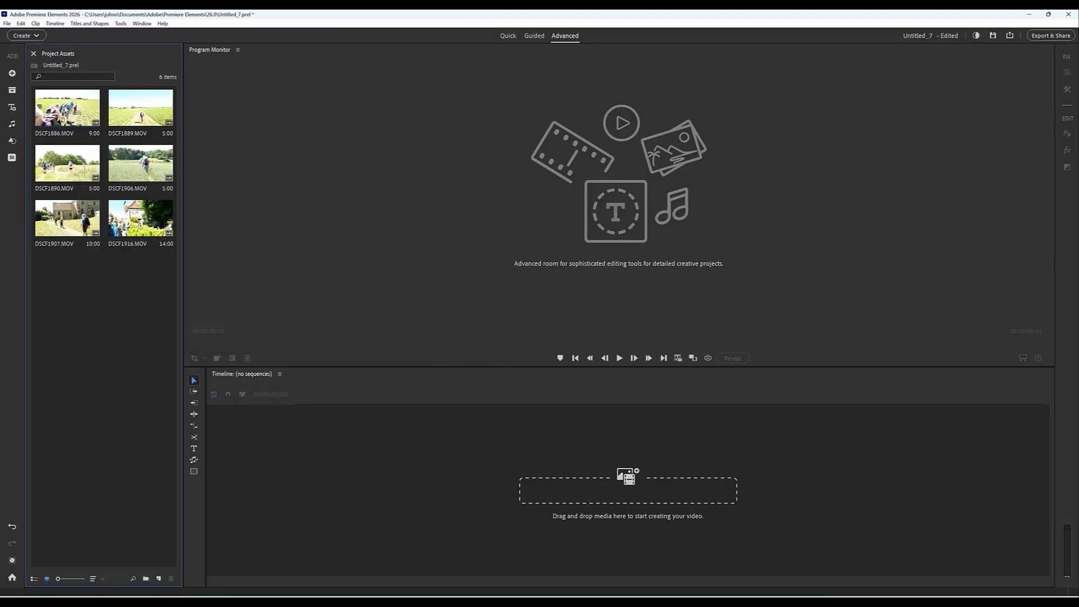
Step: Select all six project assets, open them in the Source Monitor, and close the Project Assets panel
left_click(66, 108)
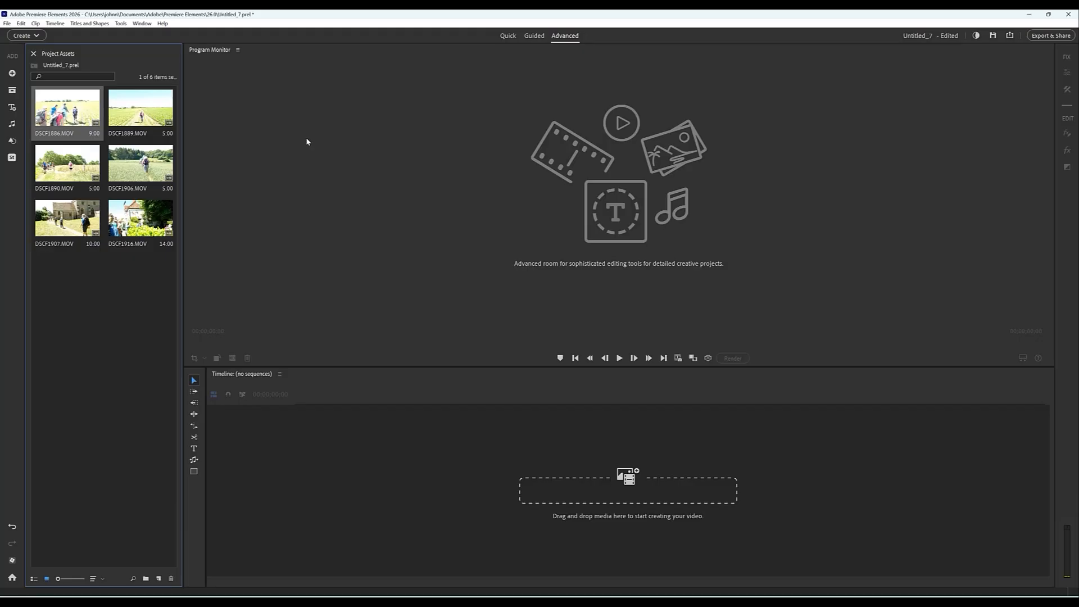
key("b")
key("ctrl+a")
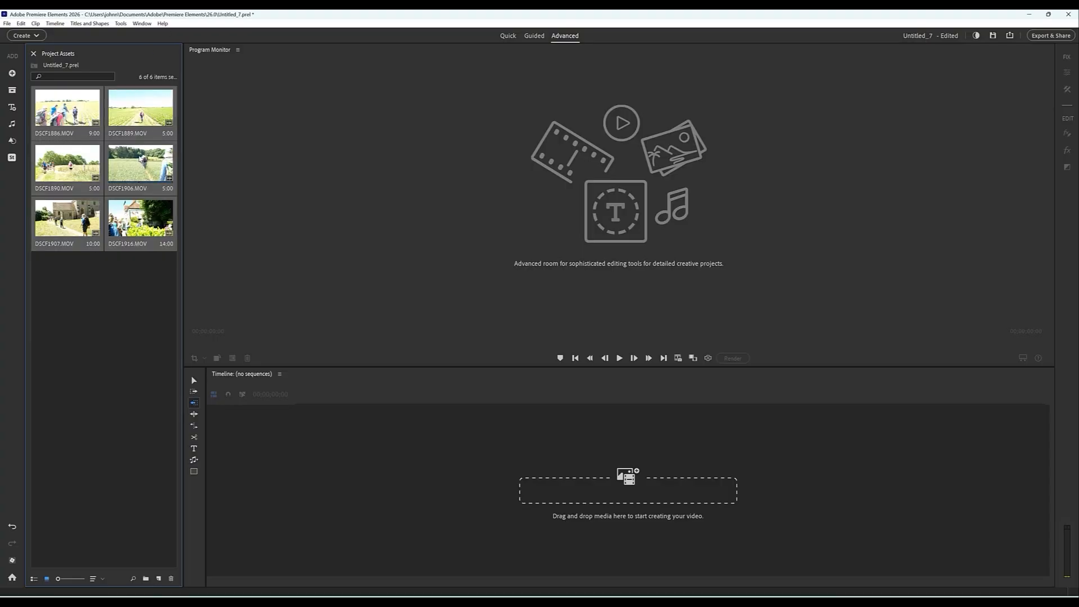
right_click(140, 158)
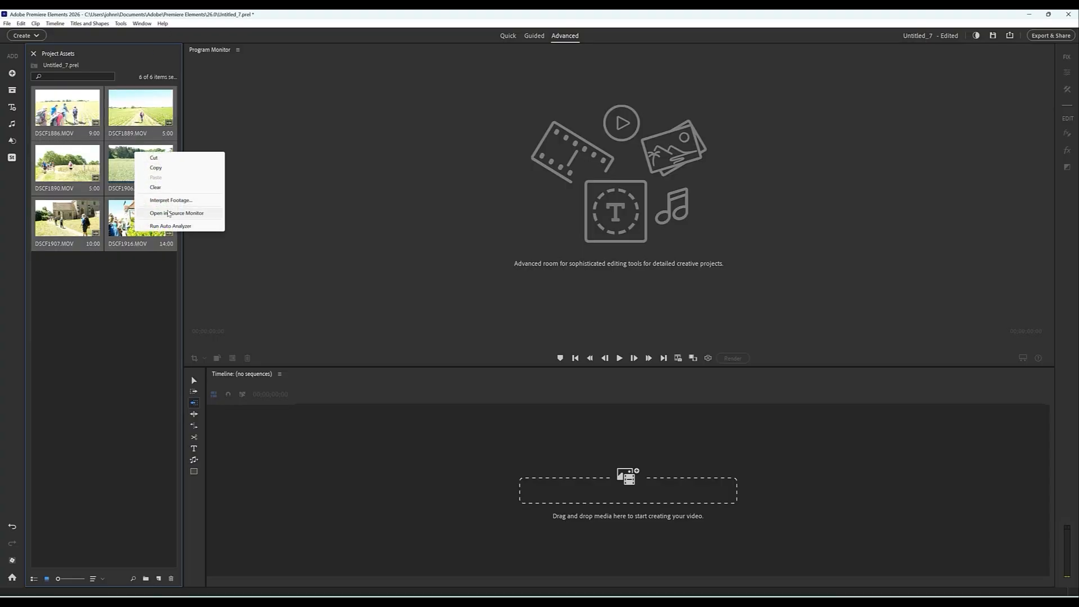
left_click(152, 212)
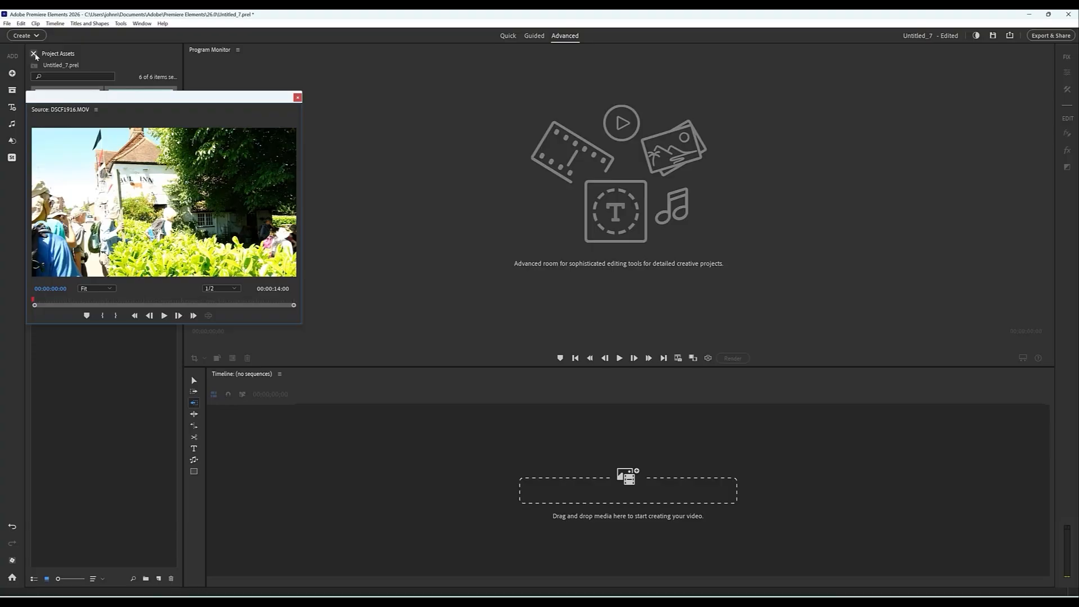
left_click(34, 55)
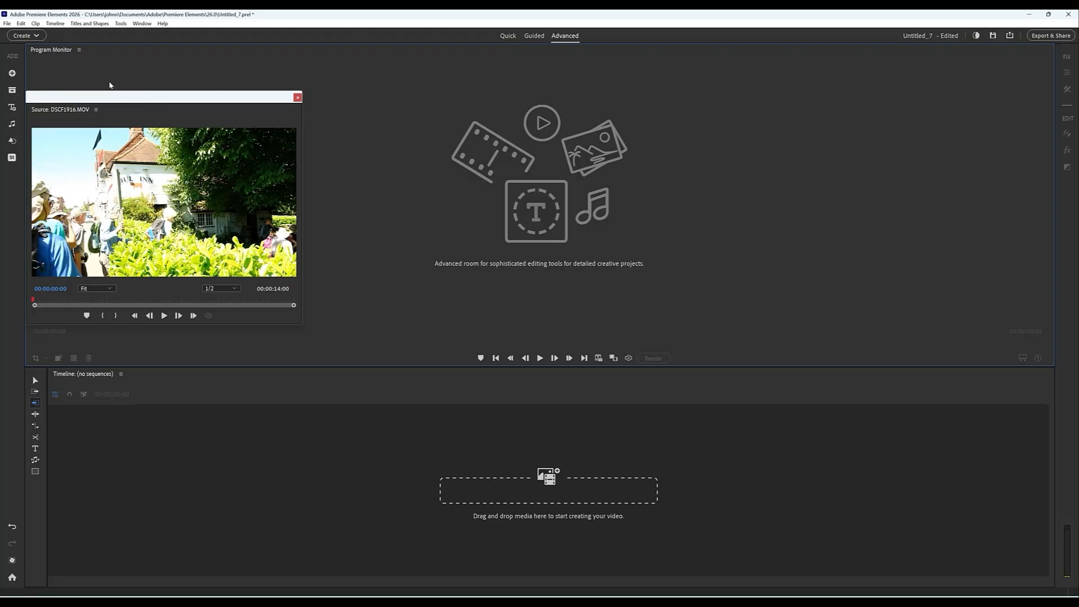
Step: Load DSCF1886.MOV in the Source Monitor, mark in at 00:00:01:06 and out at 00:00:02:19, and insert it into the timeline
left_click(96, 110)
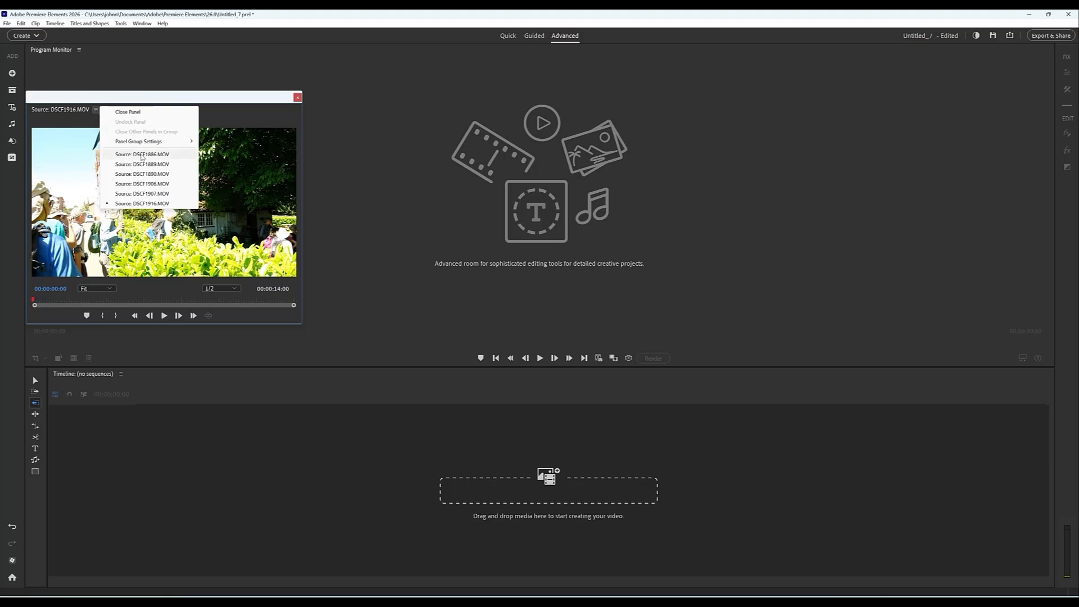
left_click(142, 155)
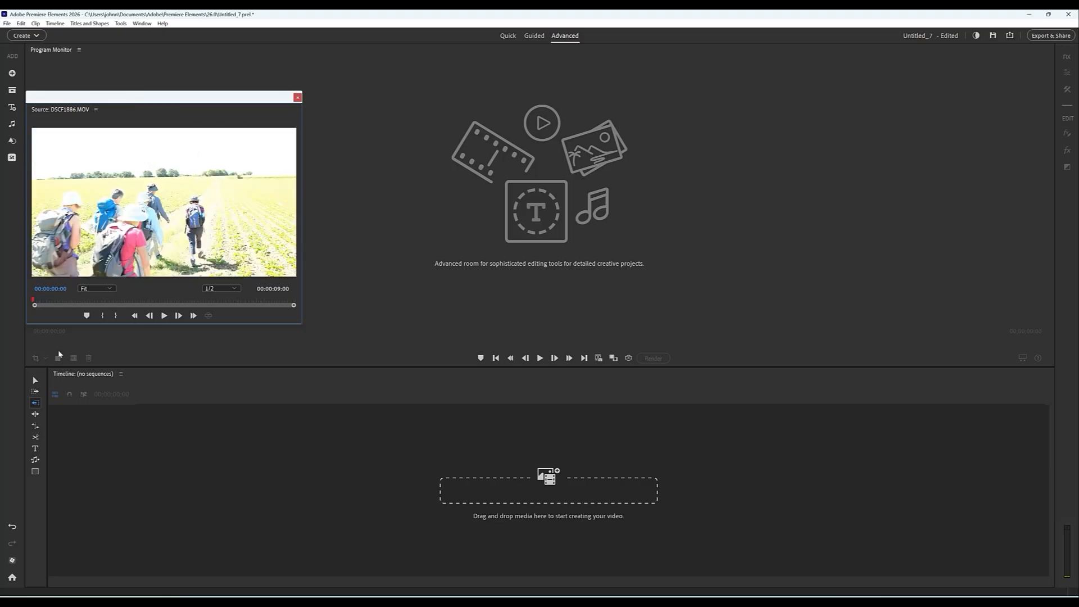
left_click_drag(34, 305, 69, 299)
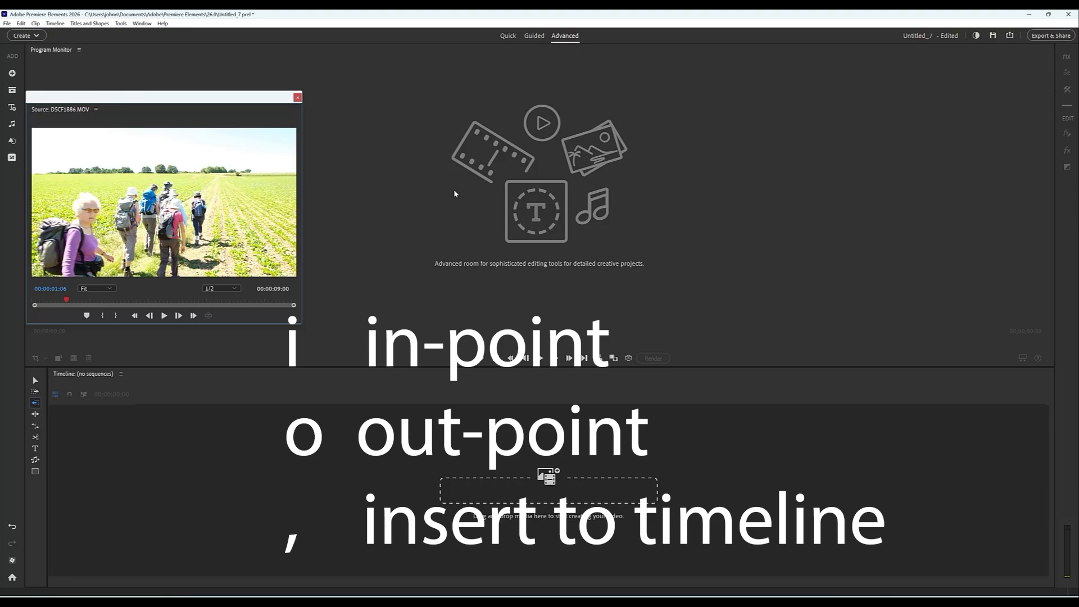
key("i")
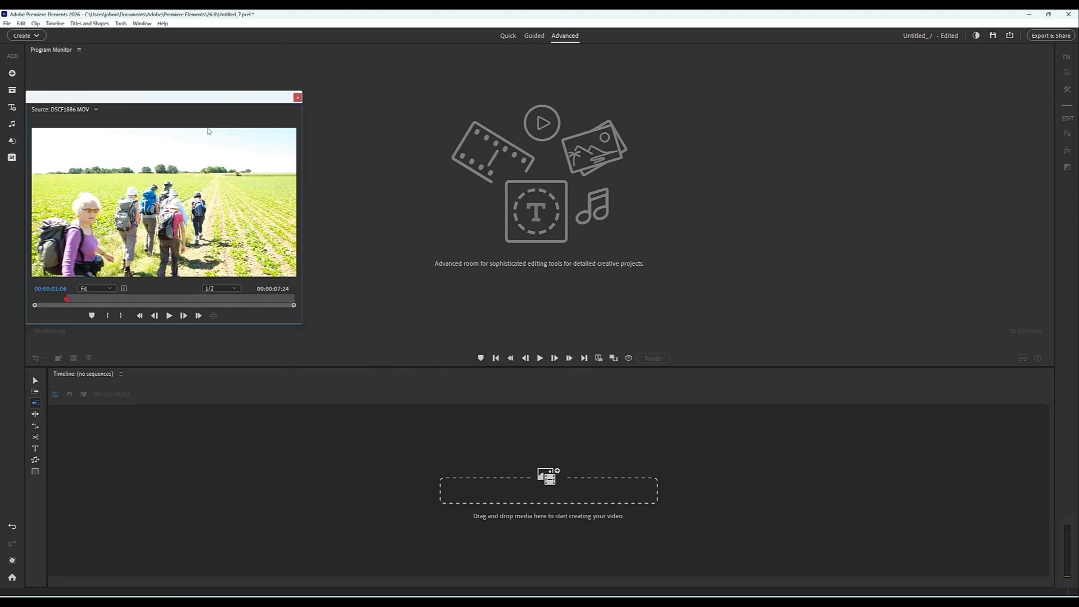
left_click_drag(67, 296, 108, 298)
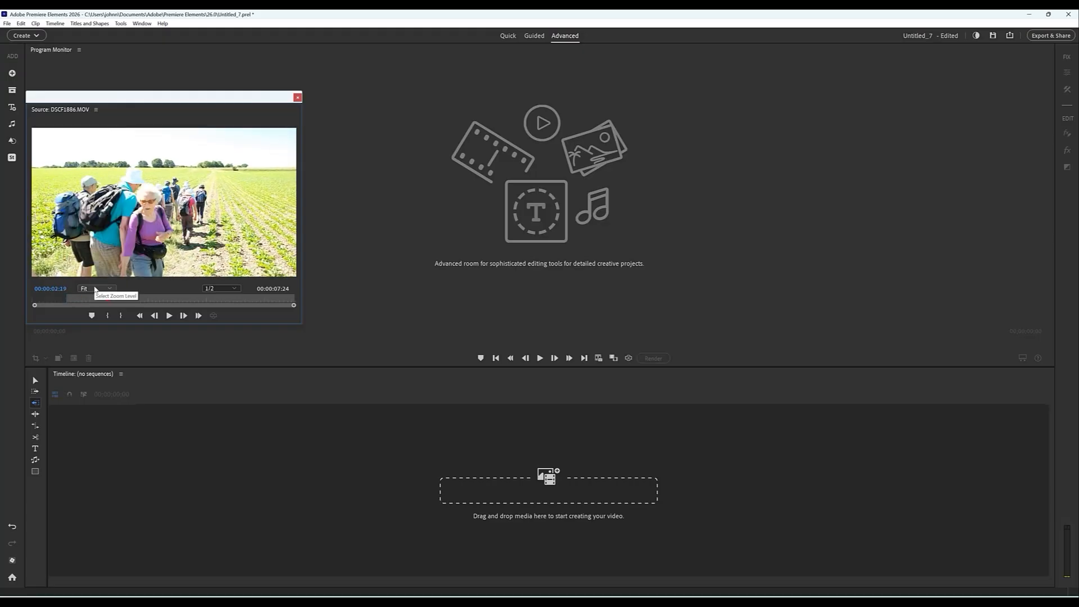
key("o")
key("comma")
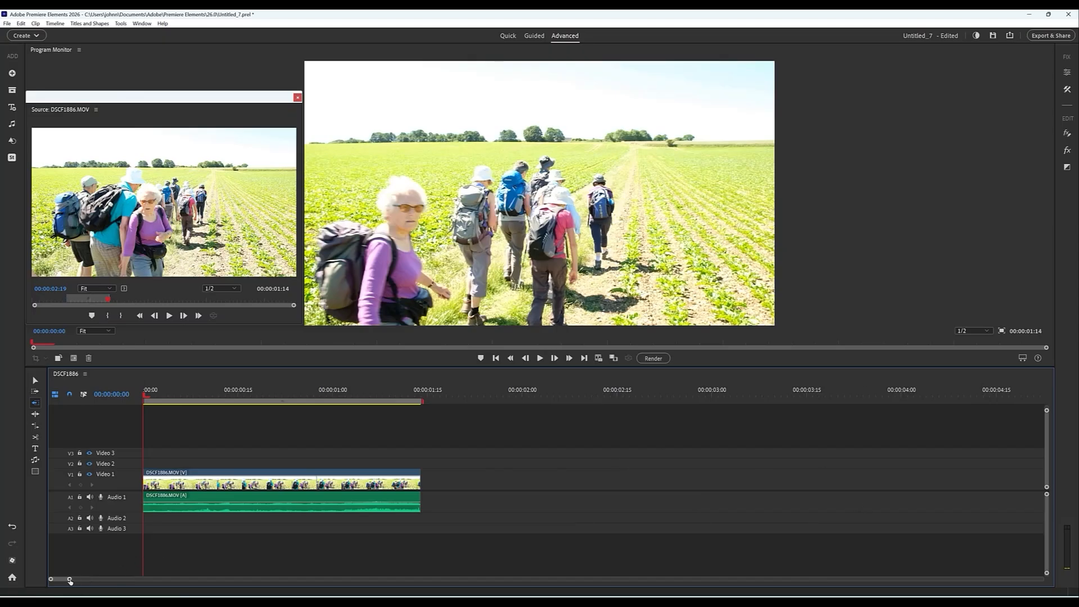
Step: Load DSCF1889.MOV, mark in at 00:00:00:16 and out at 00:00:01:14, and insert it at the timeline's end
left_click_drag(71, 581, 98, 583)
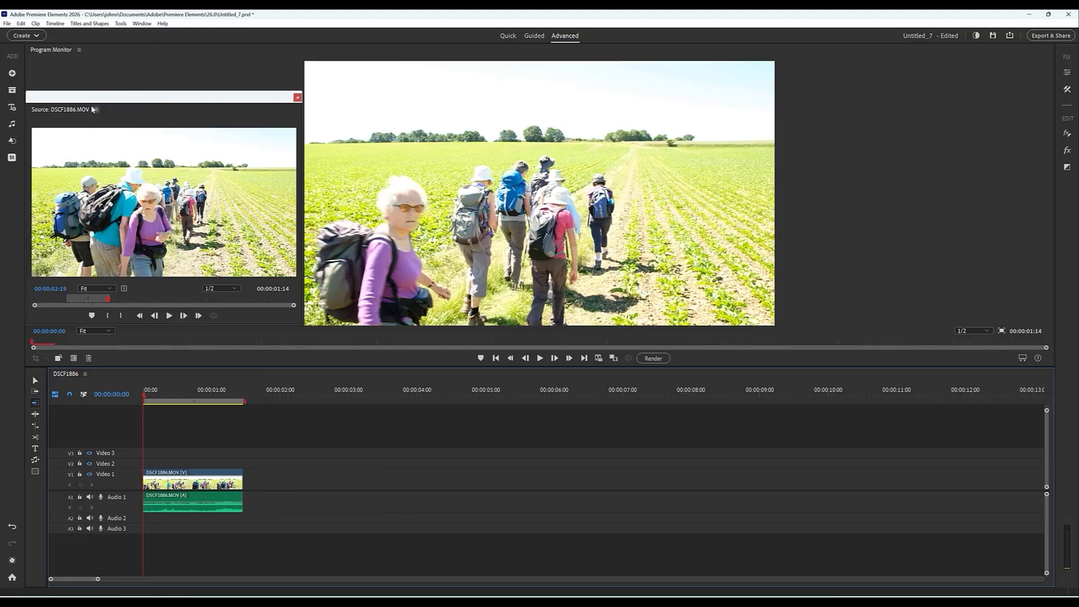
key("End")
left_click(96, 109)
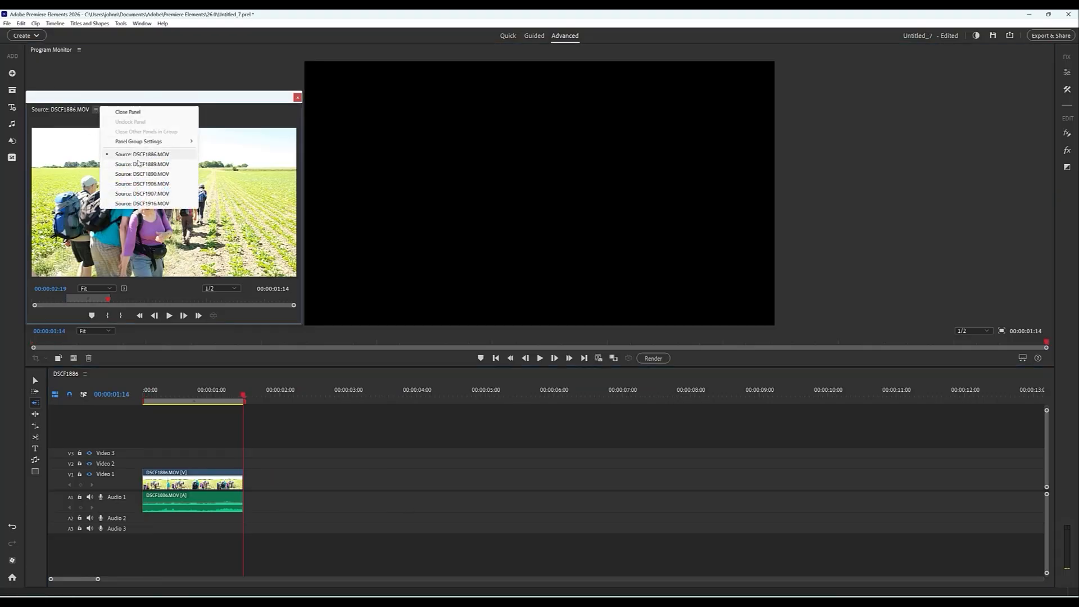
left_click(142, 164)
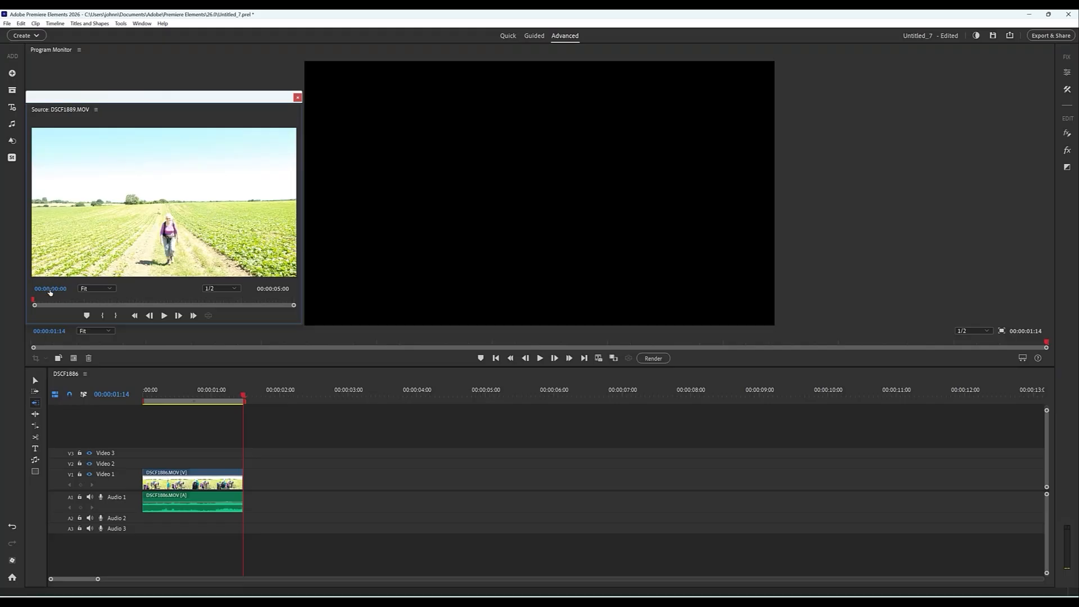
left_click_drag(35, 302, 64, 301)
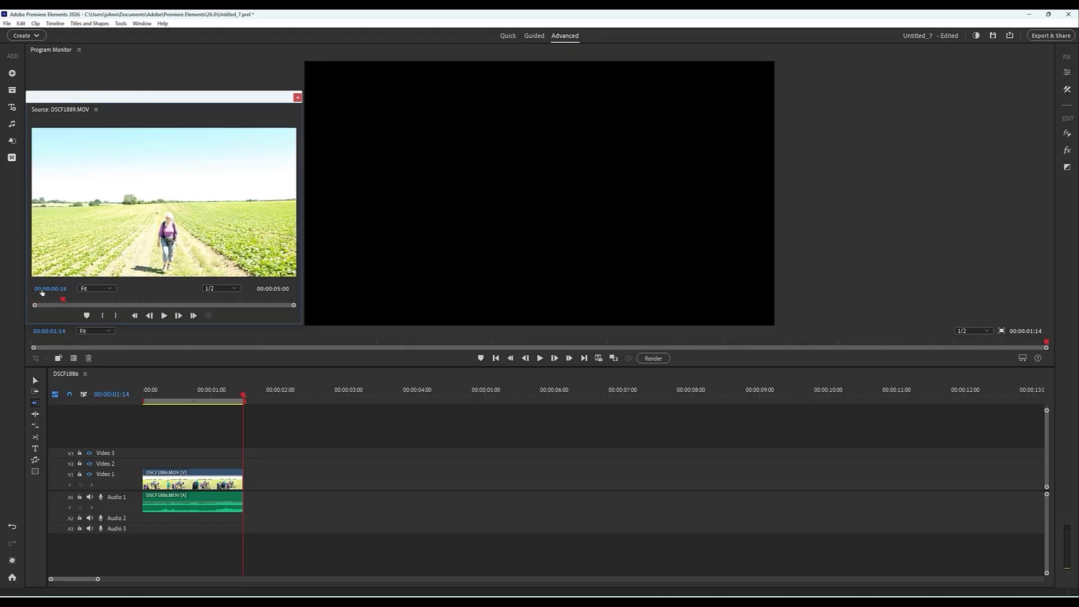
key("i")
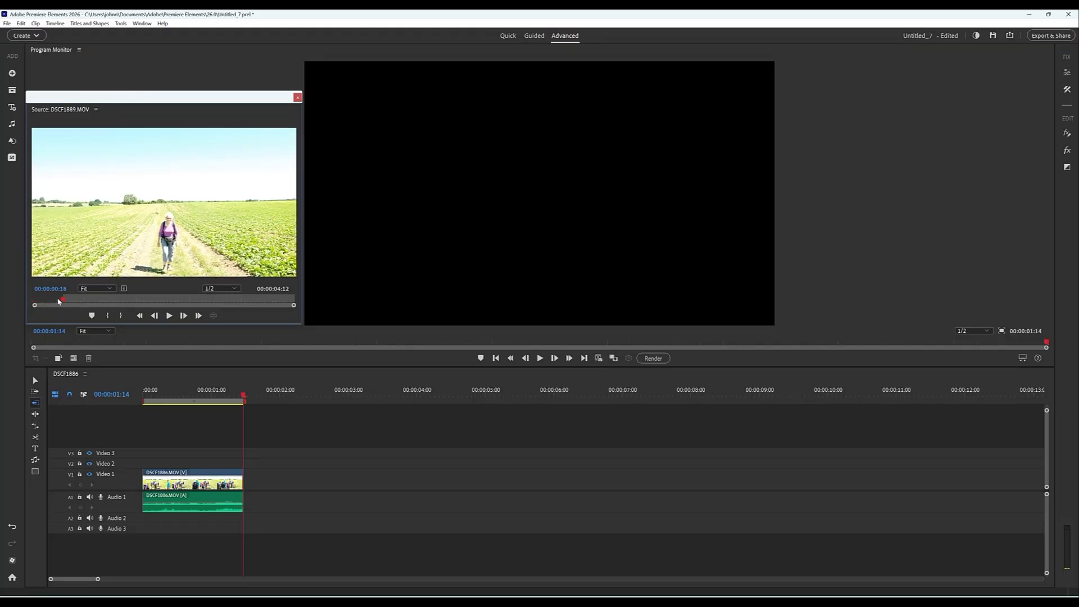
left_click_drag(60, 302, 111, 302)
key("o")
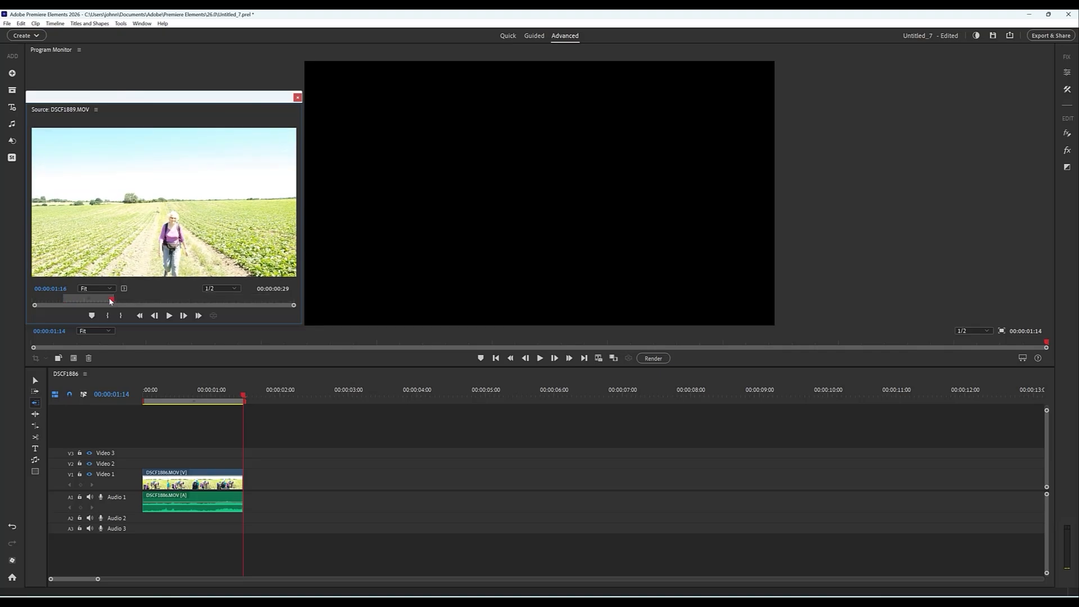
key("comma")
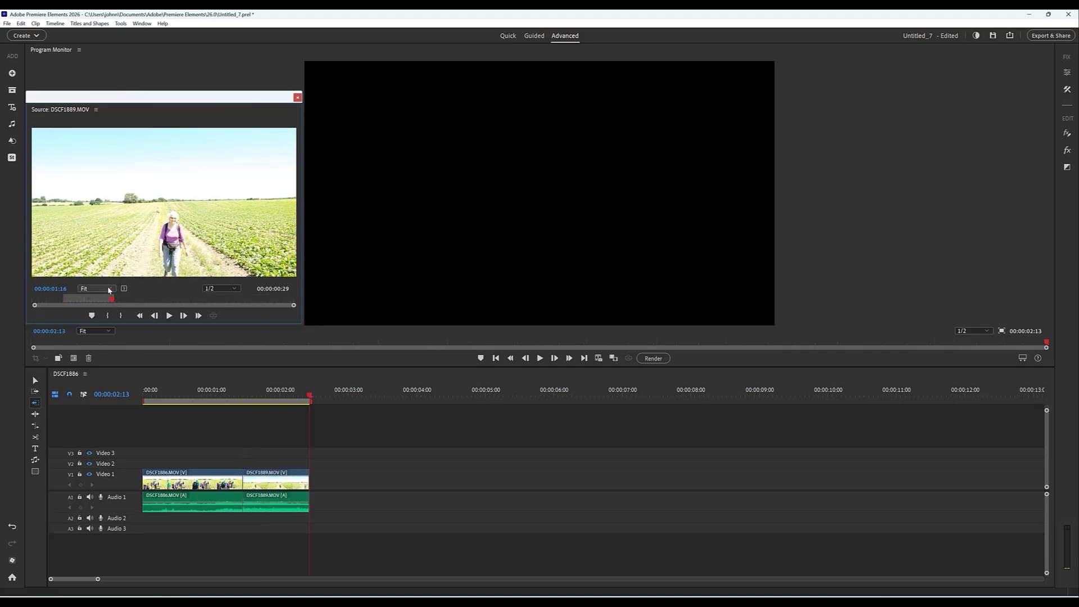
Step: Load DSCF1890.MOV, mark a short section ending at 00:00:01:06, and insert it at the timeline's end
left_click(95, 110)
left_click(141, 176)
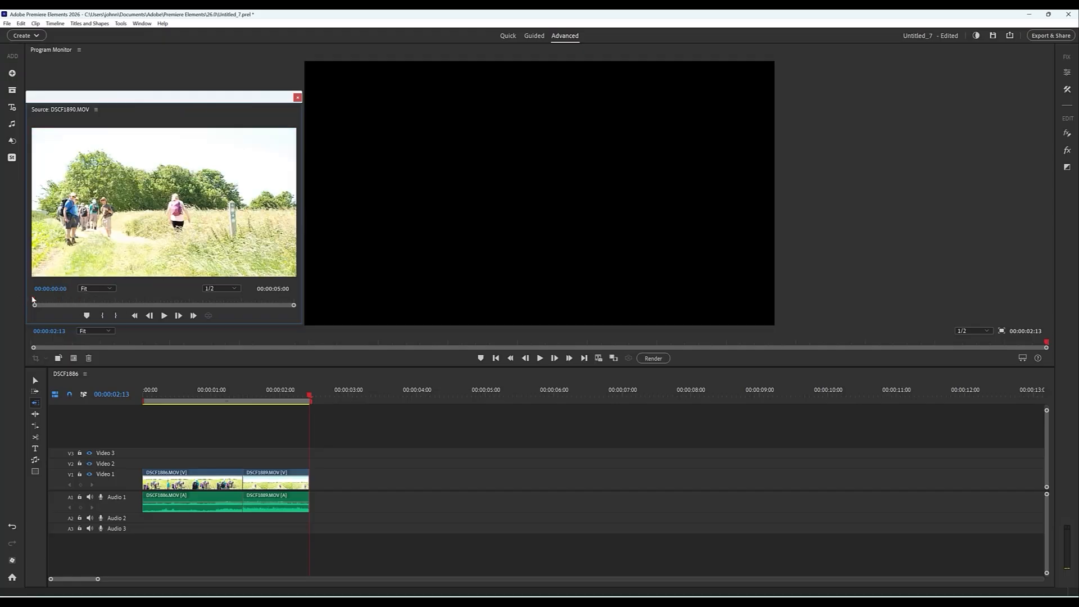
left_click_drag(34, 302, 97, 304)
key("i")
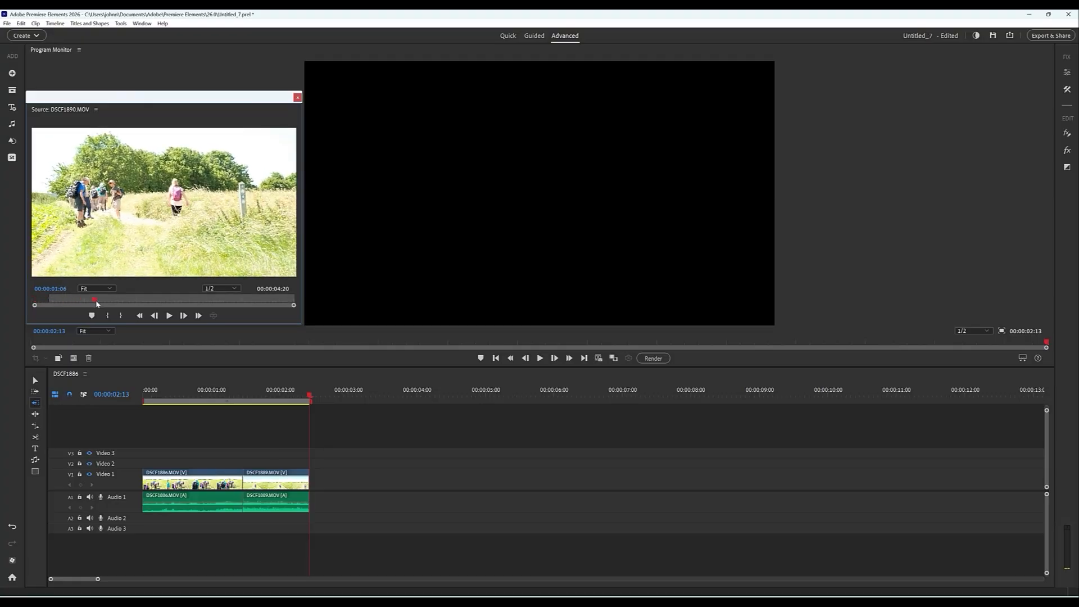
key("o")
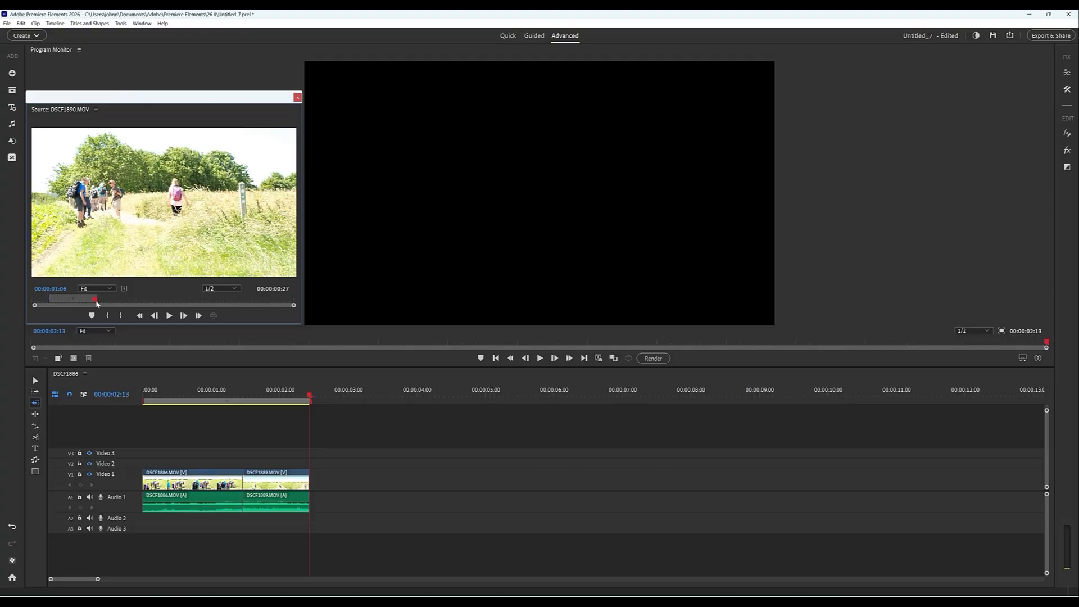
key("comma")
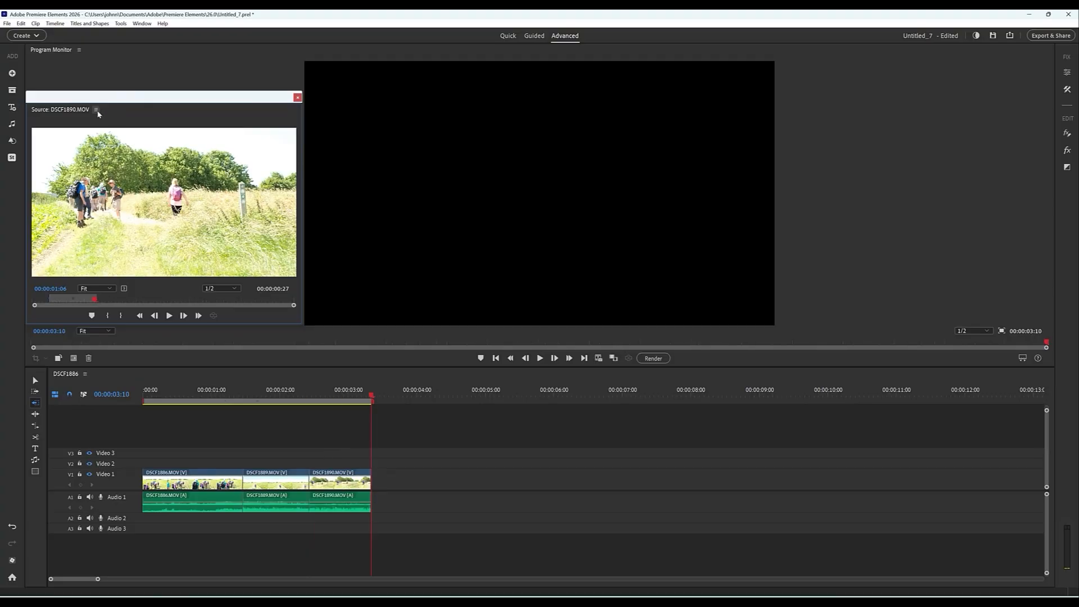
Step: Load DSCF1906.MOV, mark in and out points around its middle section, and insert it at the timeline's end
left_click(96, 111)
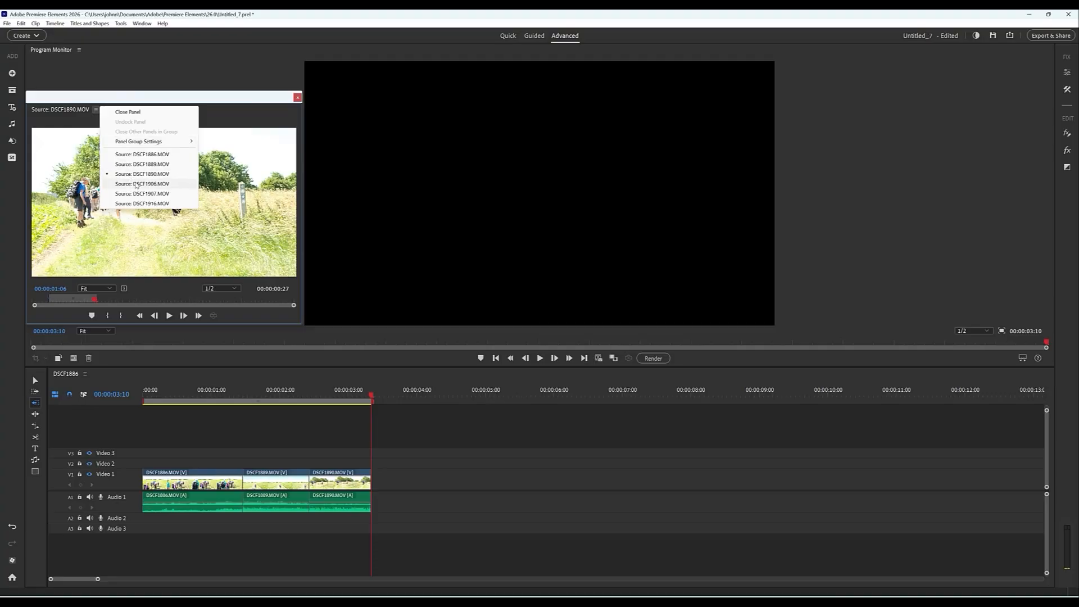
left_click(136, 184)
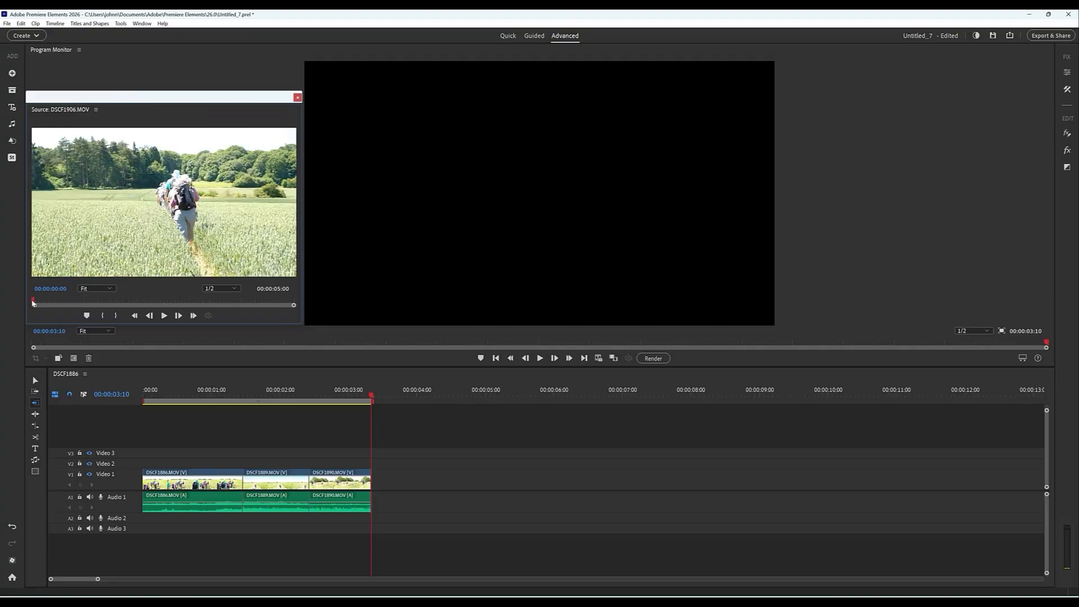
left_click_drag(33, 303, 186, 304)
key("i")
key("o")
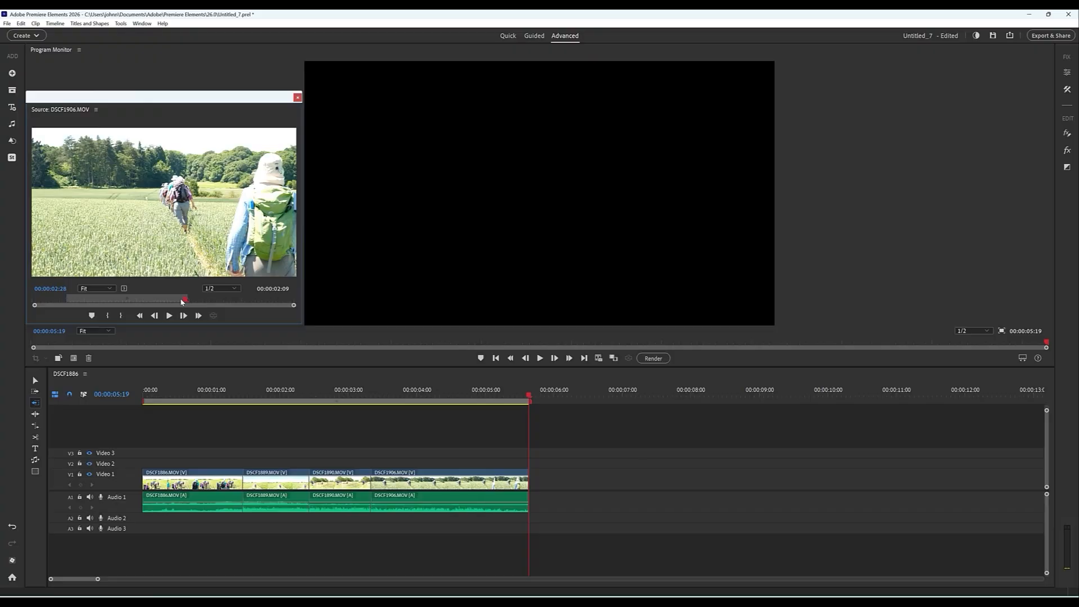
Step: Load DSCF1907.MOV, mark a section ending at 00:00:02:20, and insert it at the timeline's end
left_click(95, 109)
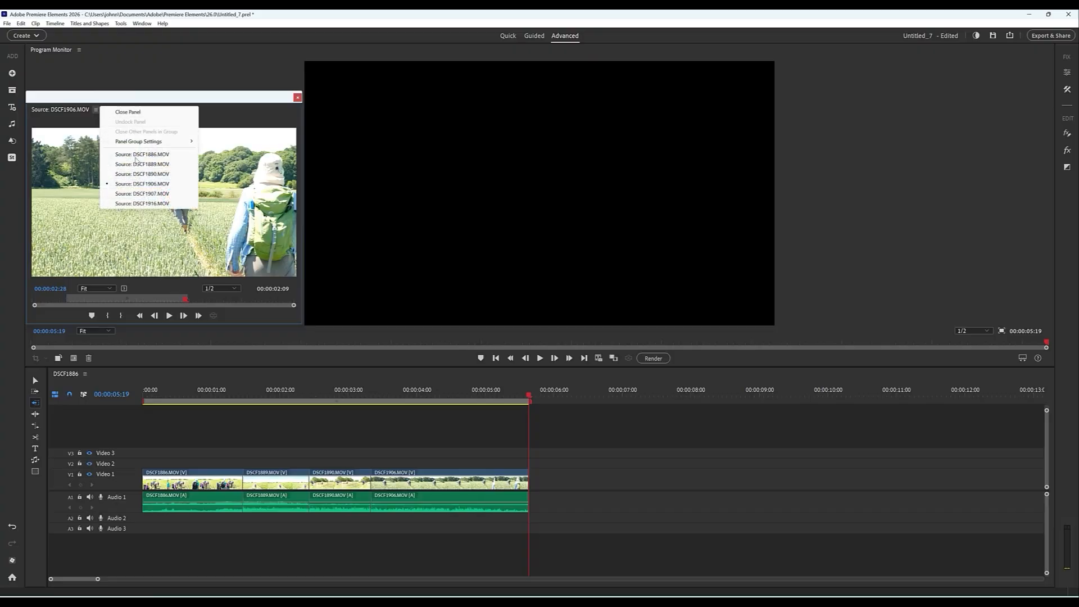
left_click(141, 194)
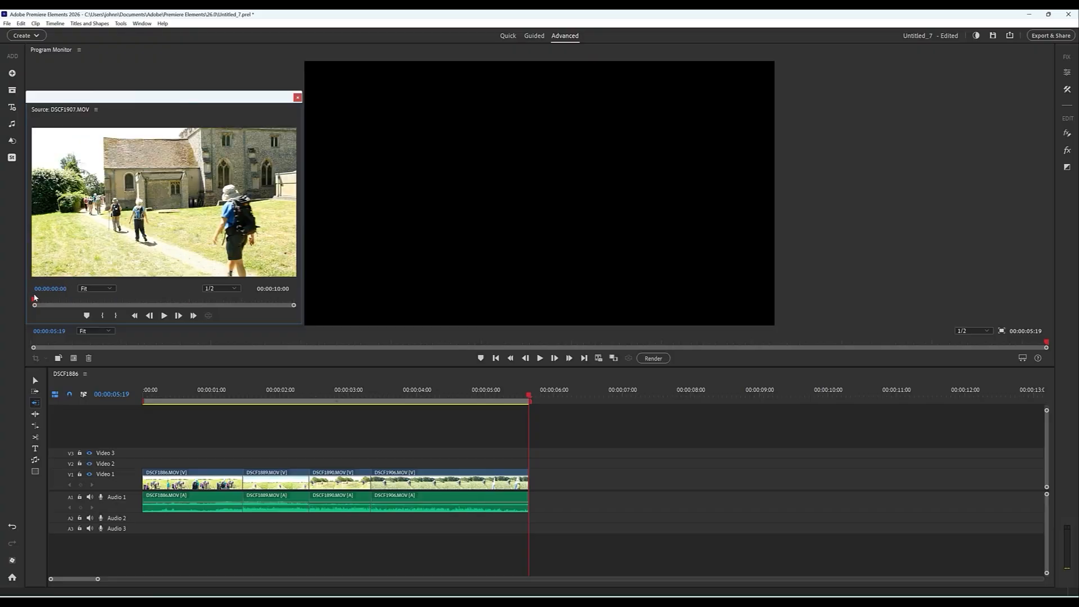
left_click_drag(34, 302, 101, 298)
key("i")
key("o")
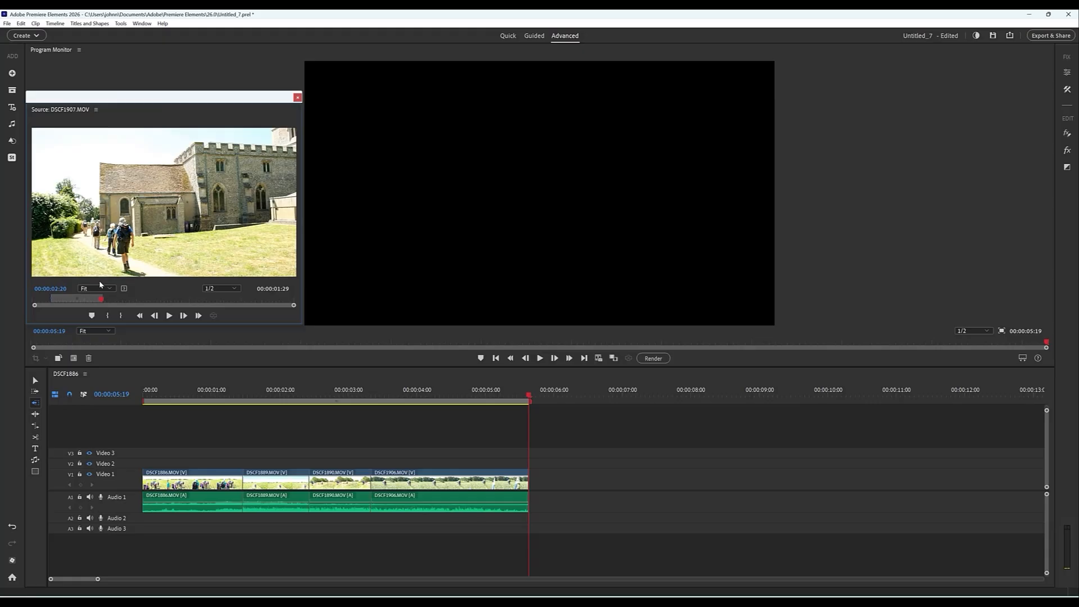
key("comma")
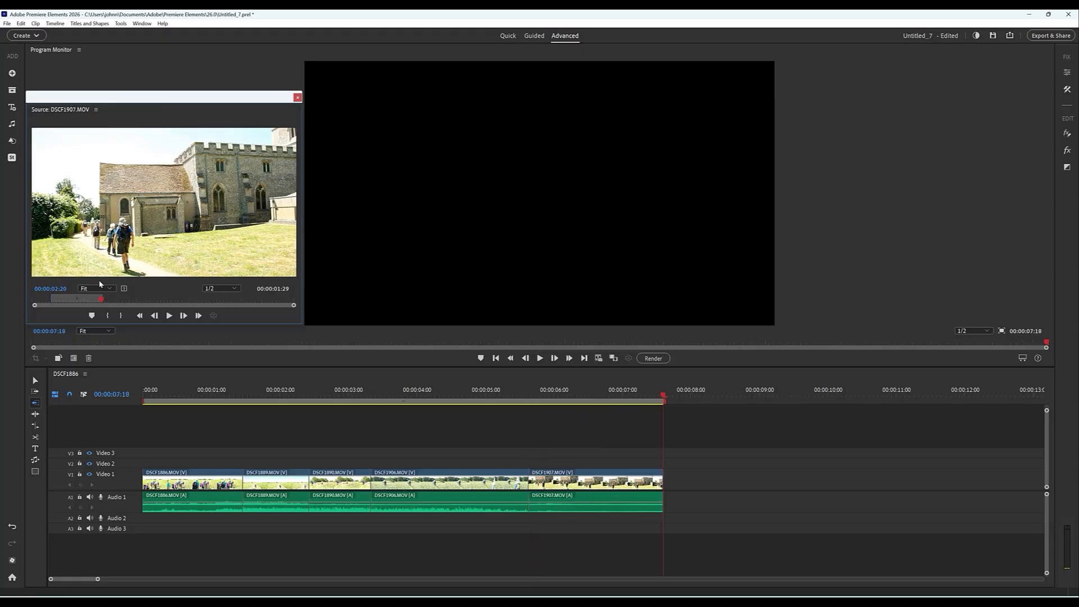
Step: Load DSCF1916.MOV, mark in and out points for a section ending at 00:00:07:07, and insert it at the timeline's end
left_click(96, 110)
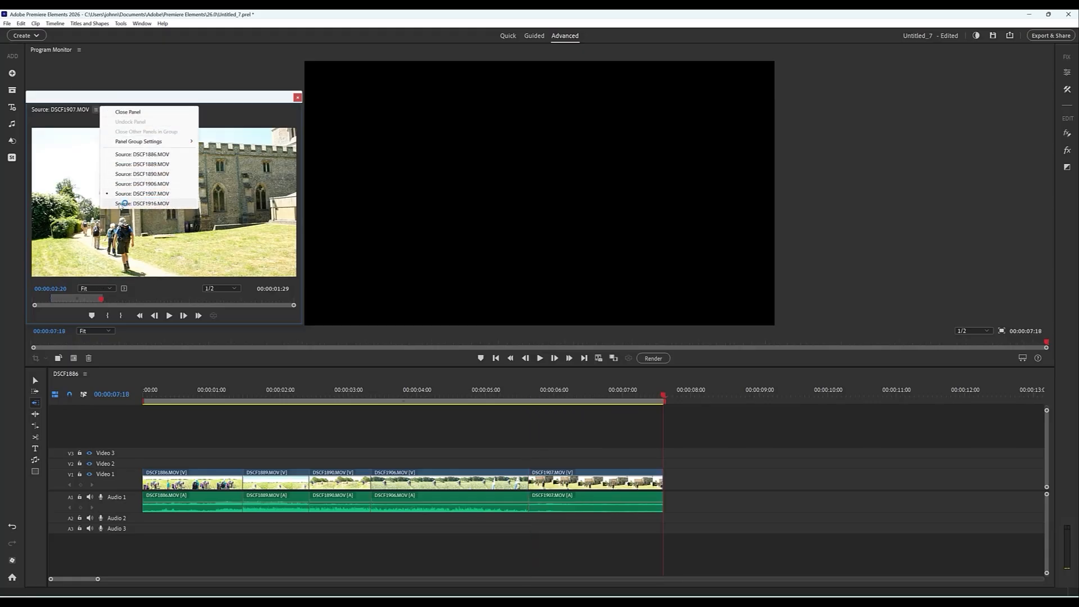
left_click(122, 204)
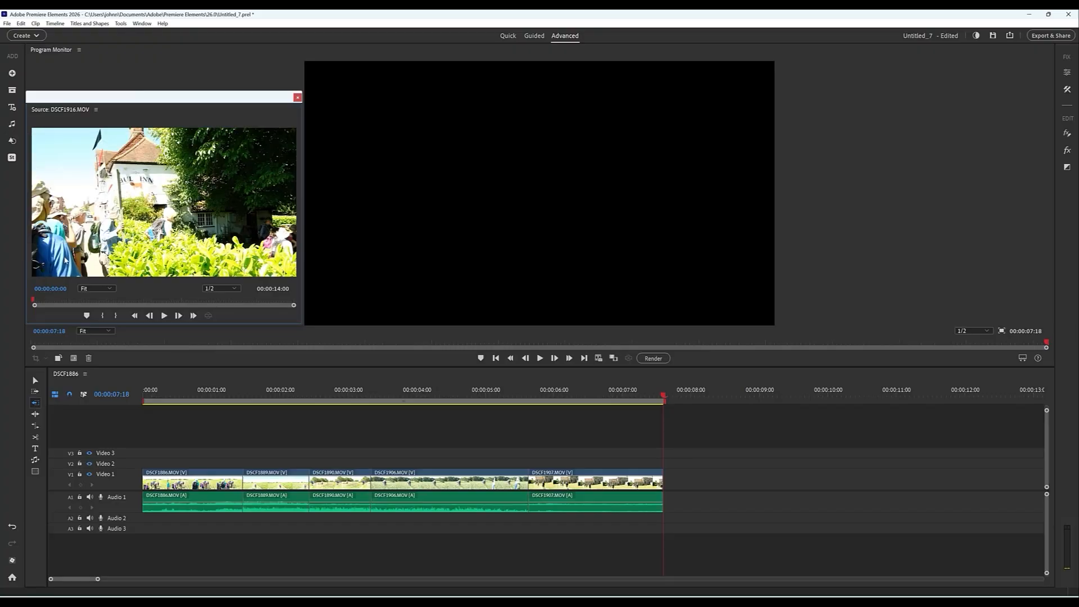
left_click_drag(35, 304, 164, 307)
key("i")
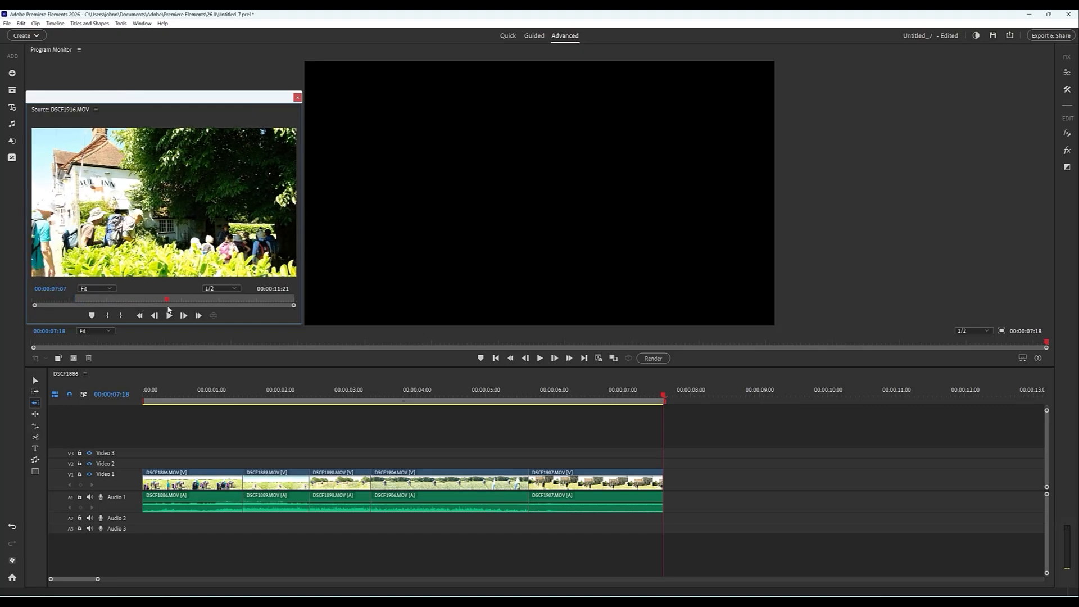
key("o")
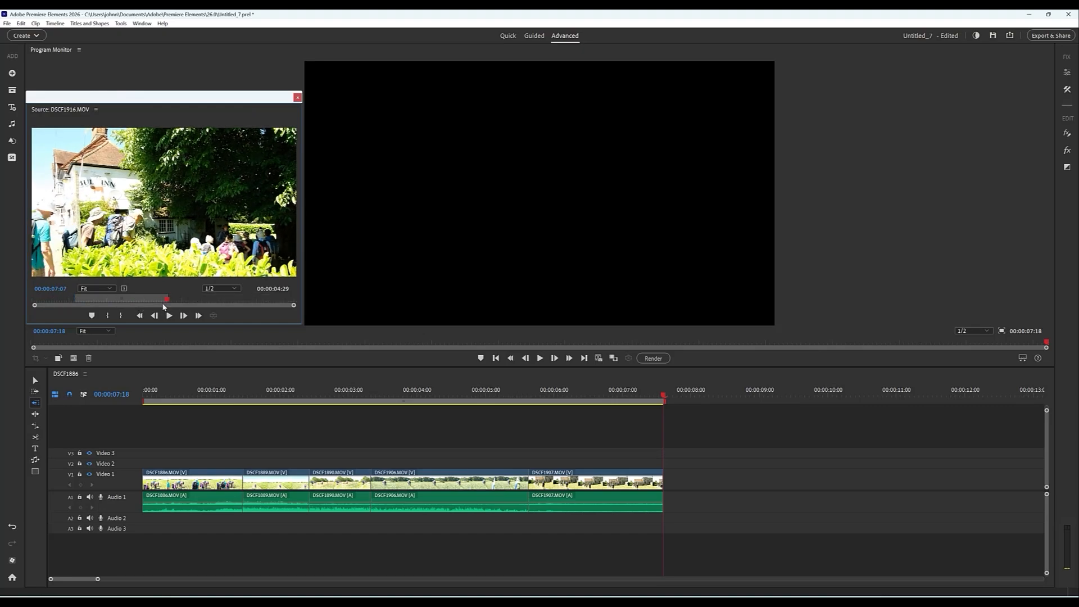
key("comma")
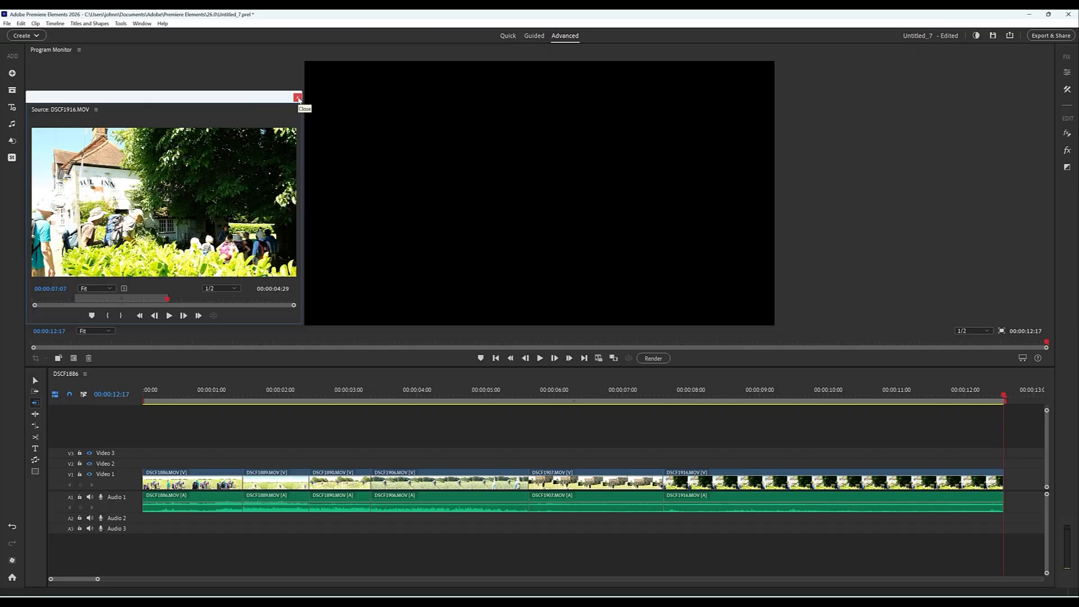
Step: Close the Source Monitor and create a new Adjustment Layer in the Project Assets
left_click(298, 98)
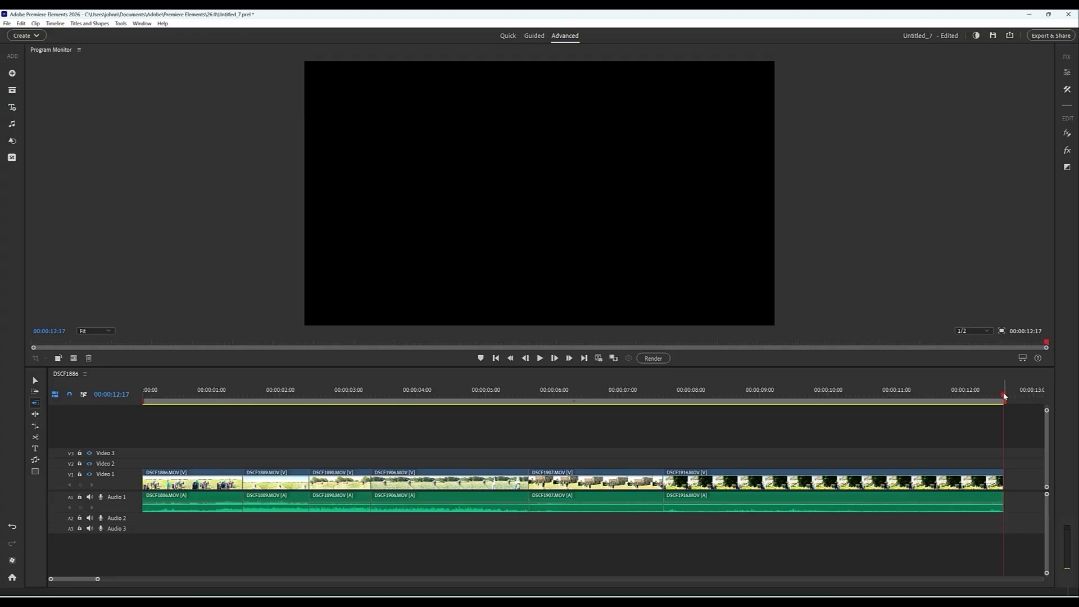
left_click_drag(1004, 396, 143, 396)
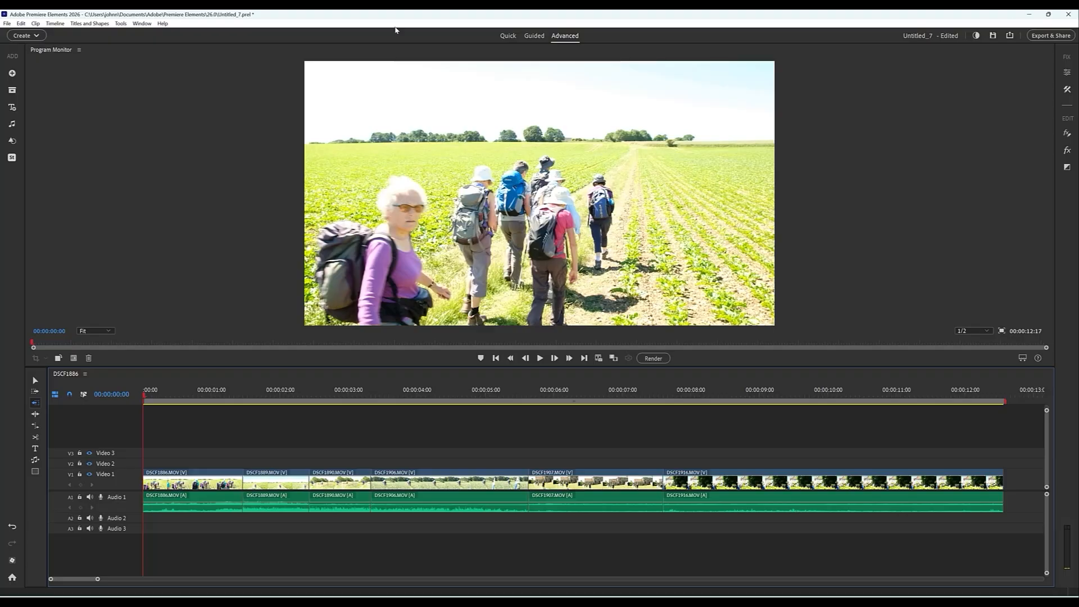
left_click(11, 90)
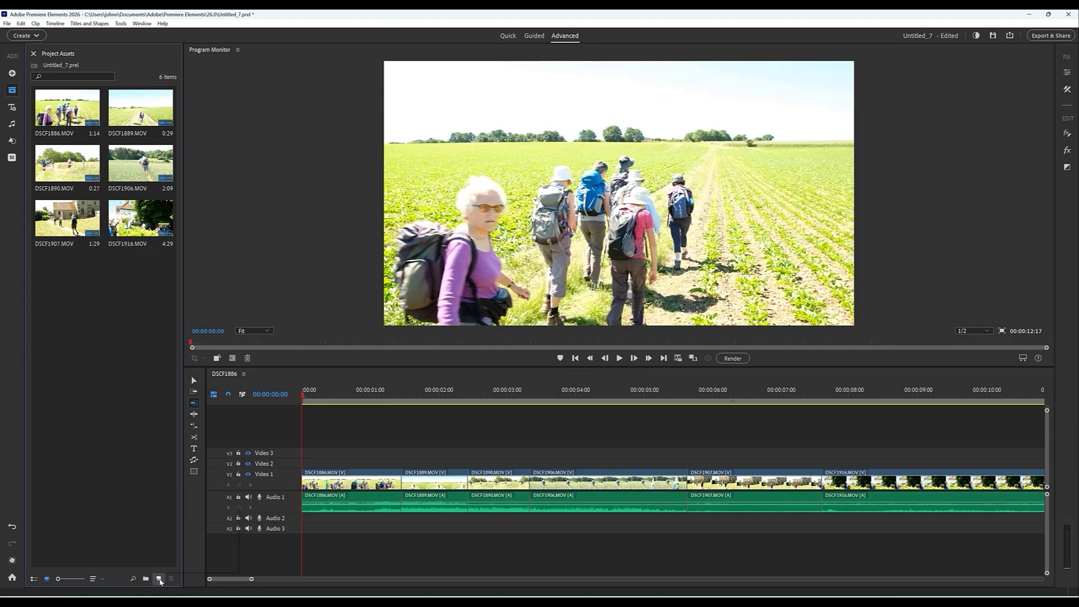
left_click(159, 579)
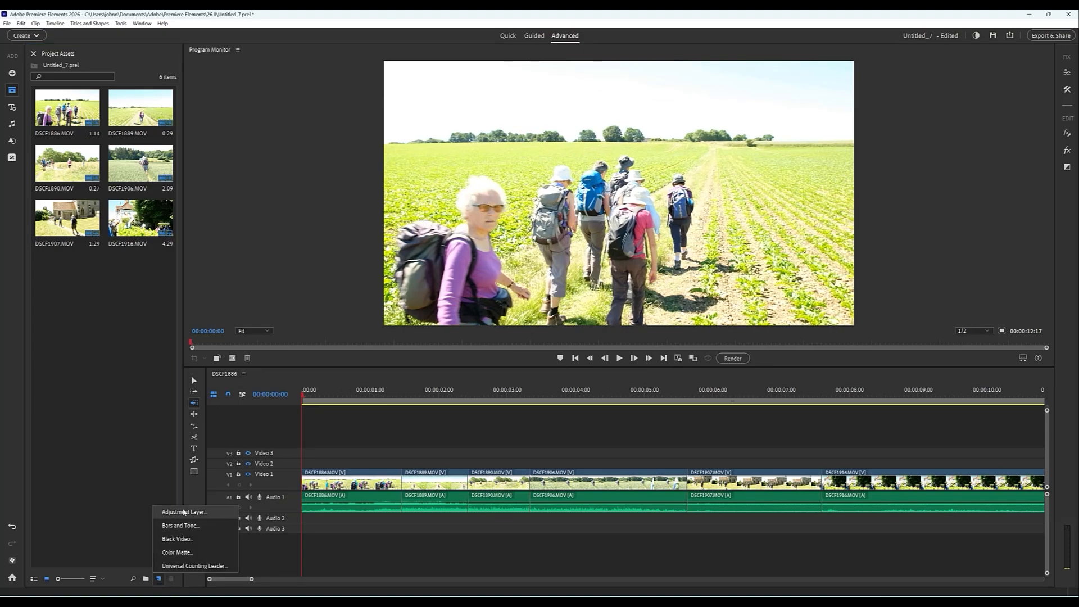
left_click(184, 512)
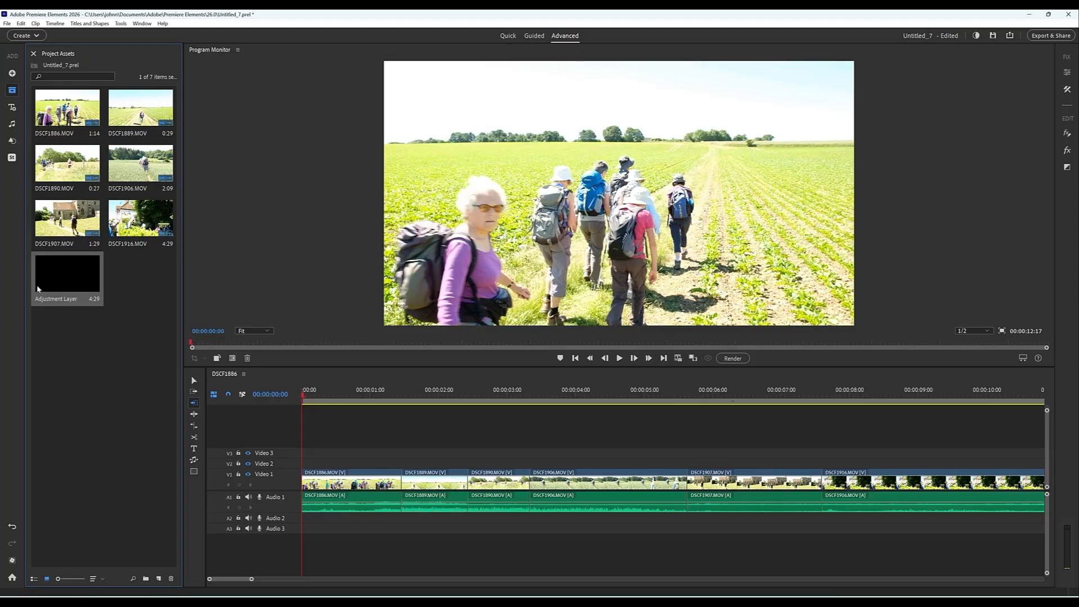
Step: Place the Adjustment Layer on Video 2 at the start and extend it to end with the last clip
left_click_drag(49, 281, 309, 463)
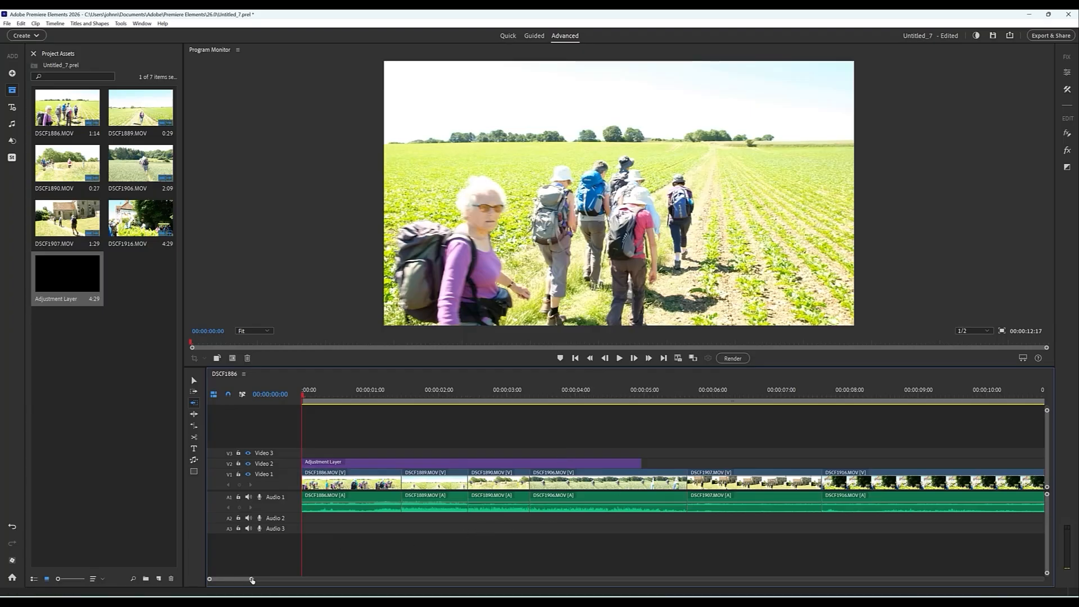
left_click_drag(251, 579, 259, 580)
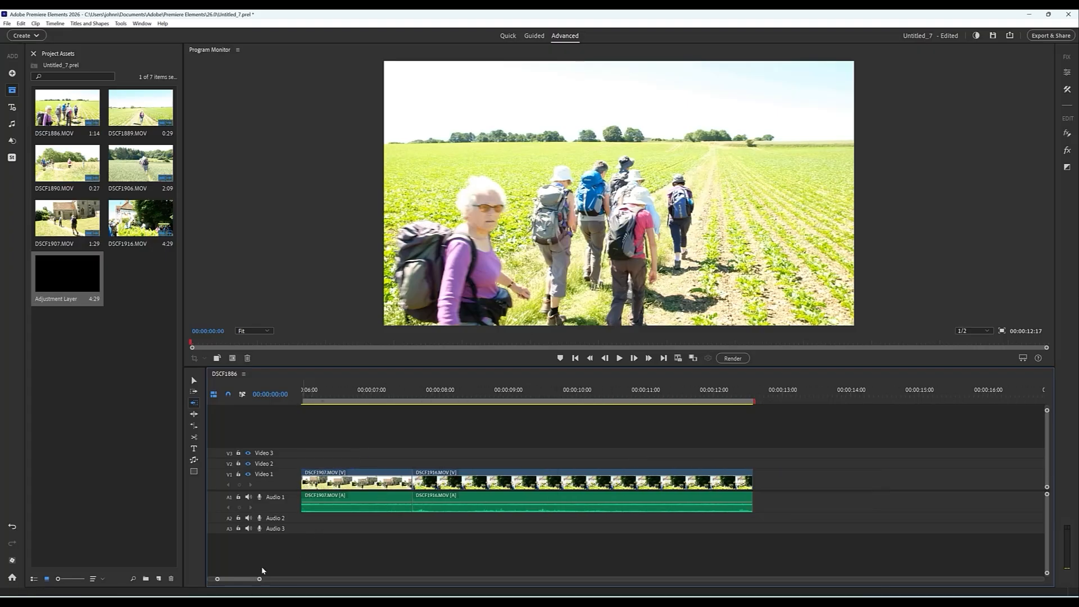
mouse_move(259, 581)
left_mouse_down()
mouse_move(242, 580)
mouse_move(294, 580)
mouse_move(280, 579)
left_mouse_up()
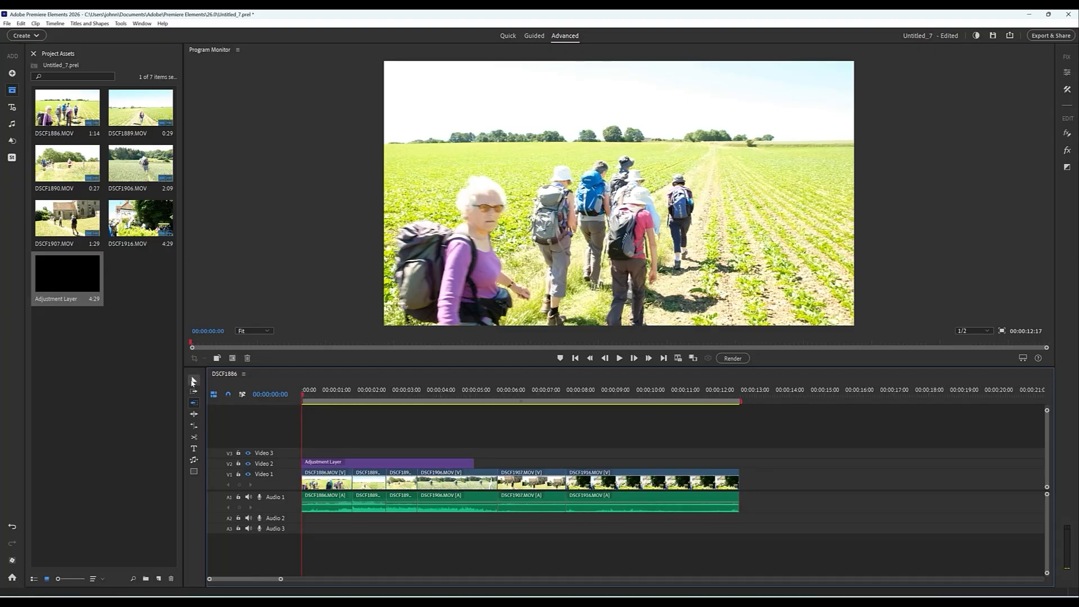
left_click(194, 380)
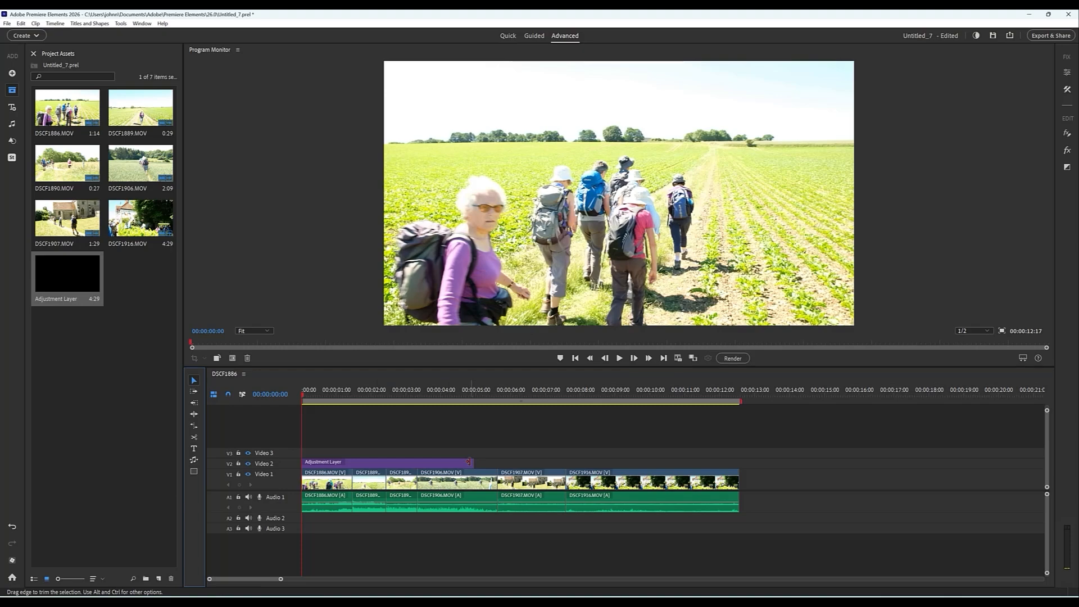
left_click_drag(471, 463, 740, 471)
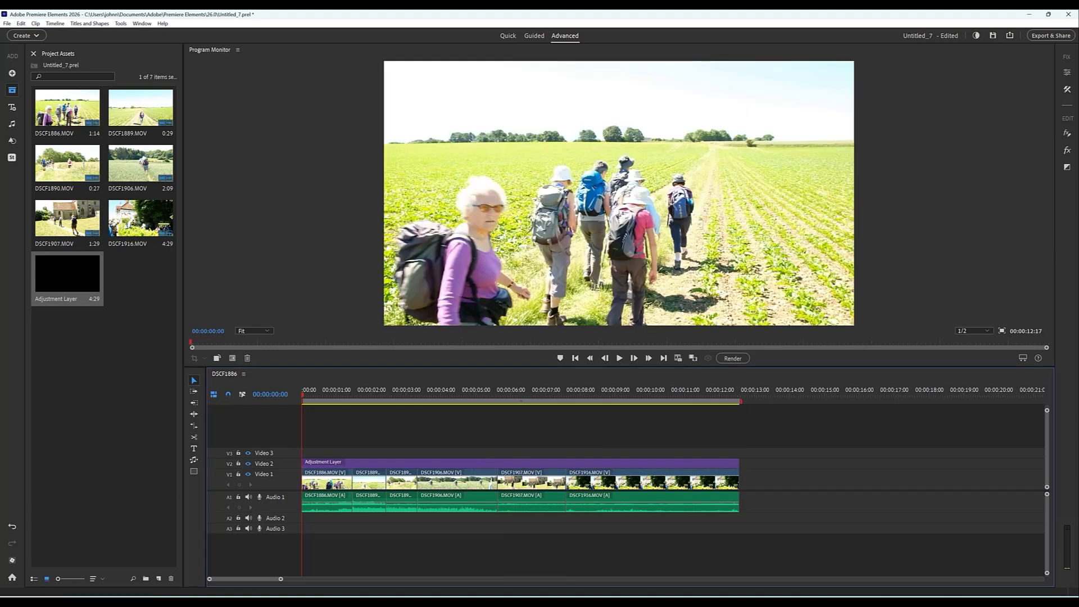
Step: Apply Color Corrections to the adjustment layer, lowering Highlights and adjusting Shadows and Whites
left_click(509, 465)
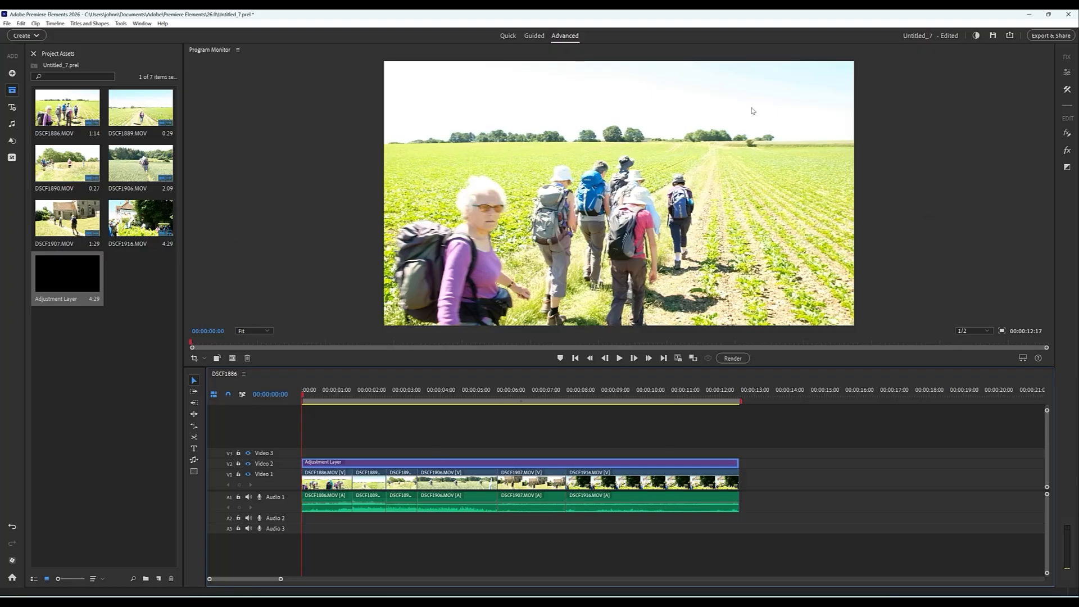
left_click(1067, 72)
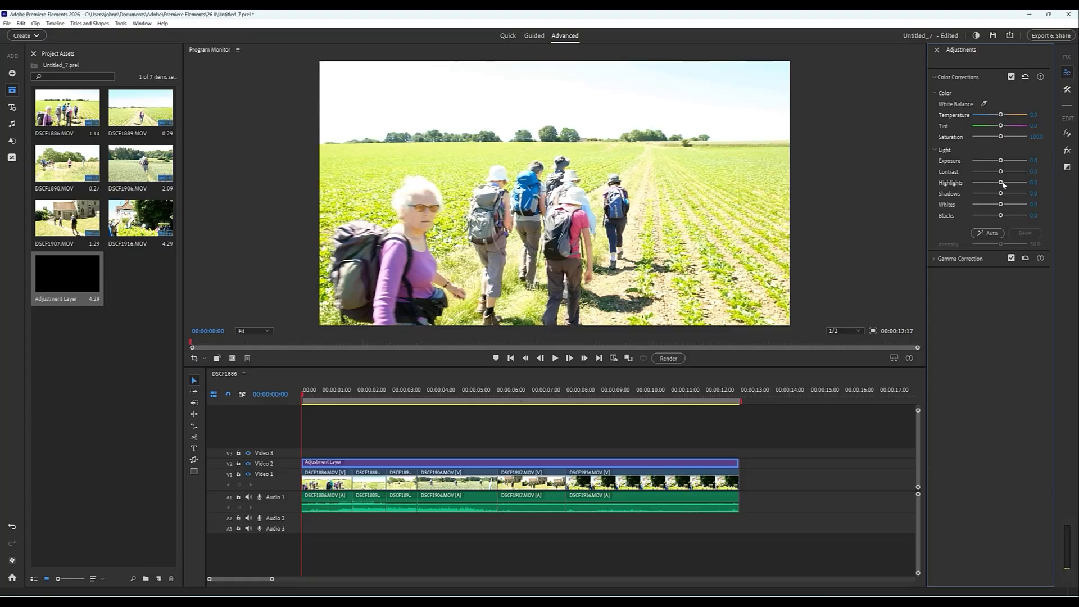
left_click_drag(1001, 182, 956, 184)
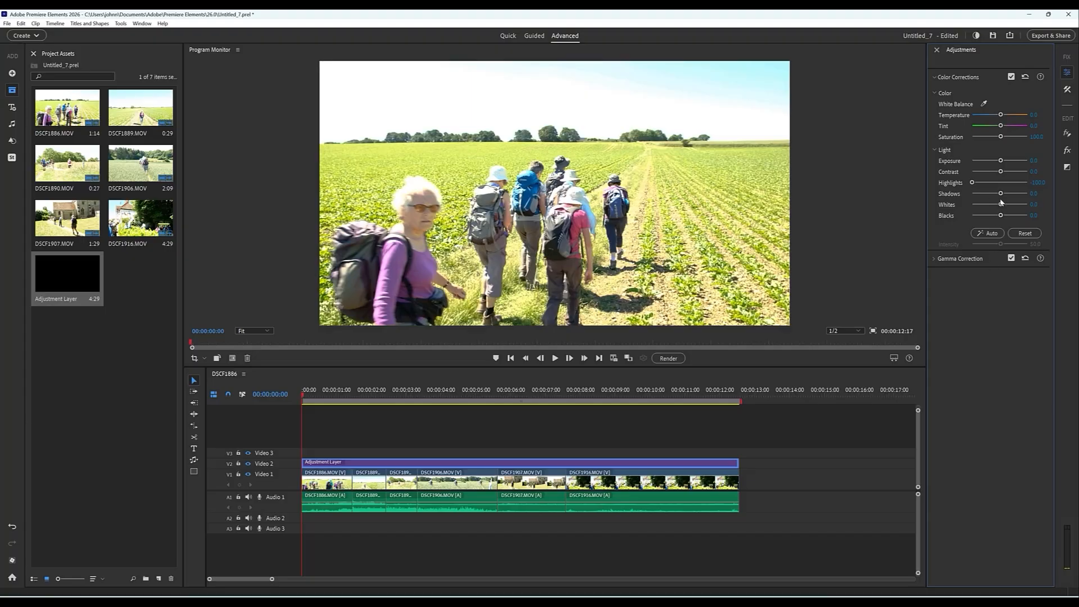
left_click_drag(1001, 204, 999, 161)
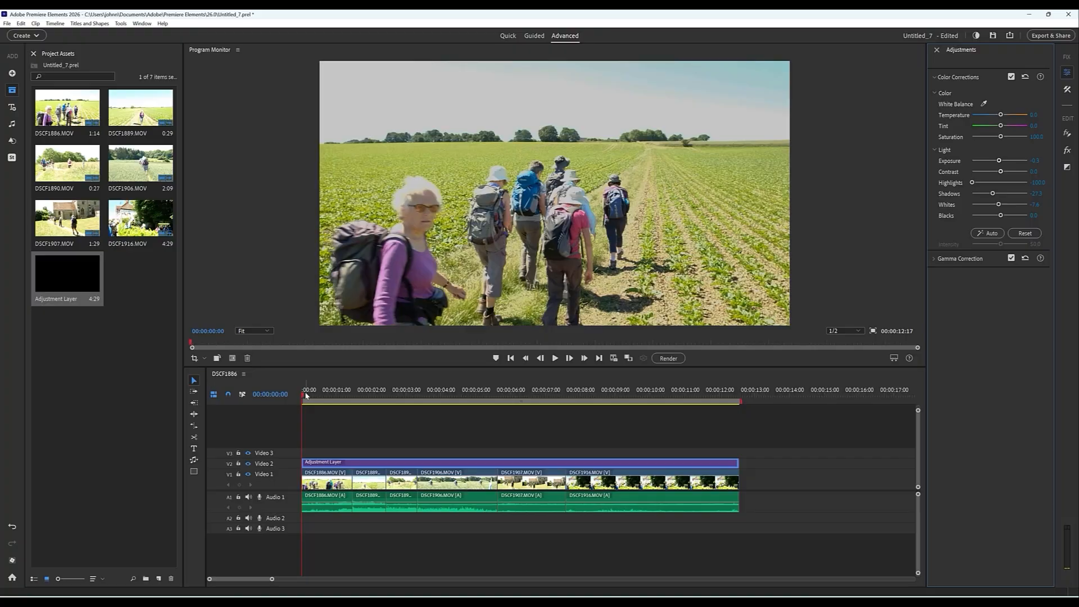
Step: Increase the adjustment layer's Contrast while previewing the Bull Inn clip
left_click_drag(304, 395, 660, 407)
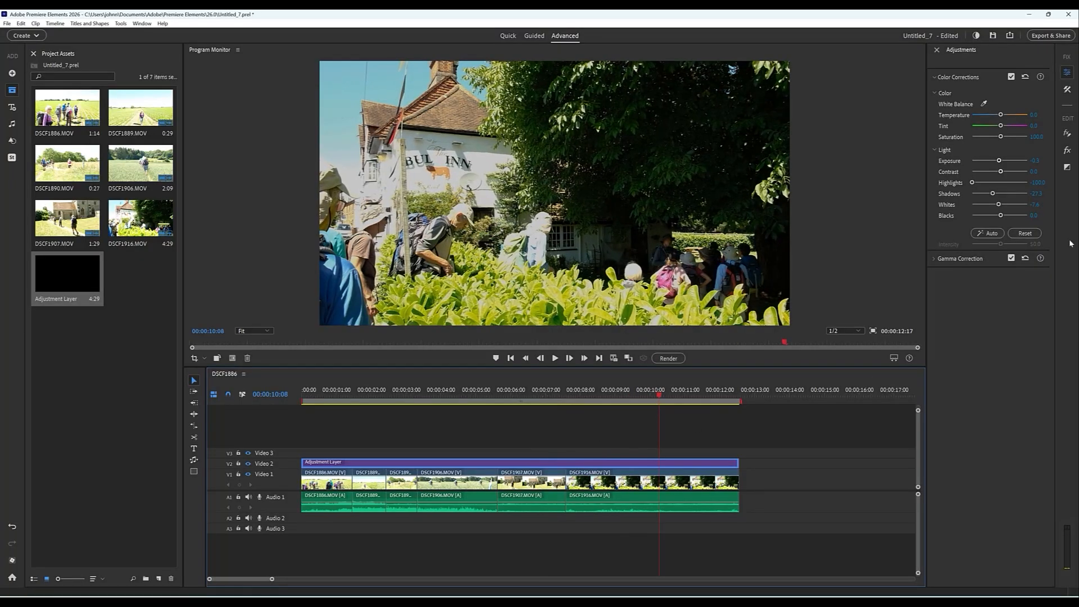
left_click(1006, 172)
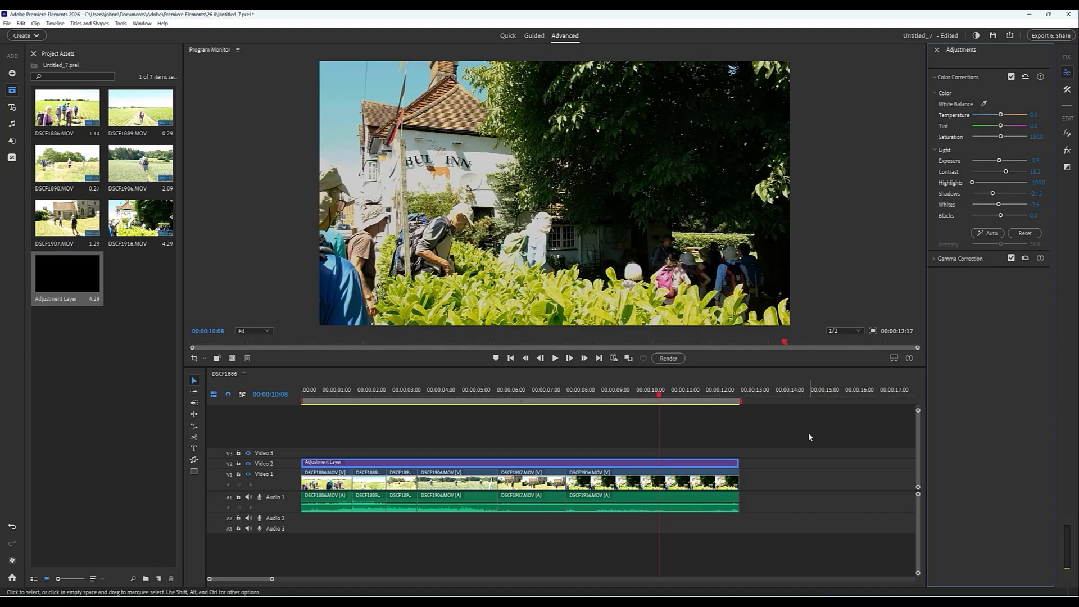
Step: Select all the clips' audio on Audio 1 and clear it from the timeline
left_click(244, 396)
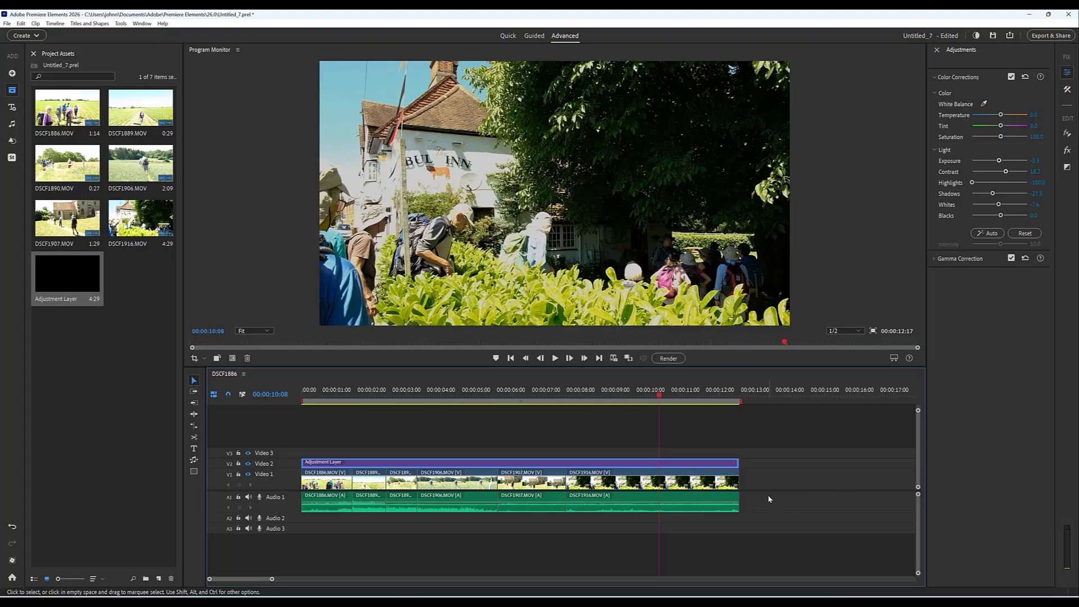
left_click_drag(768, 495, 300, 529)
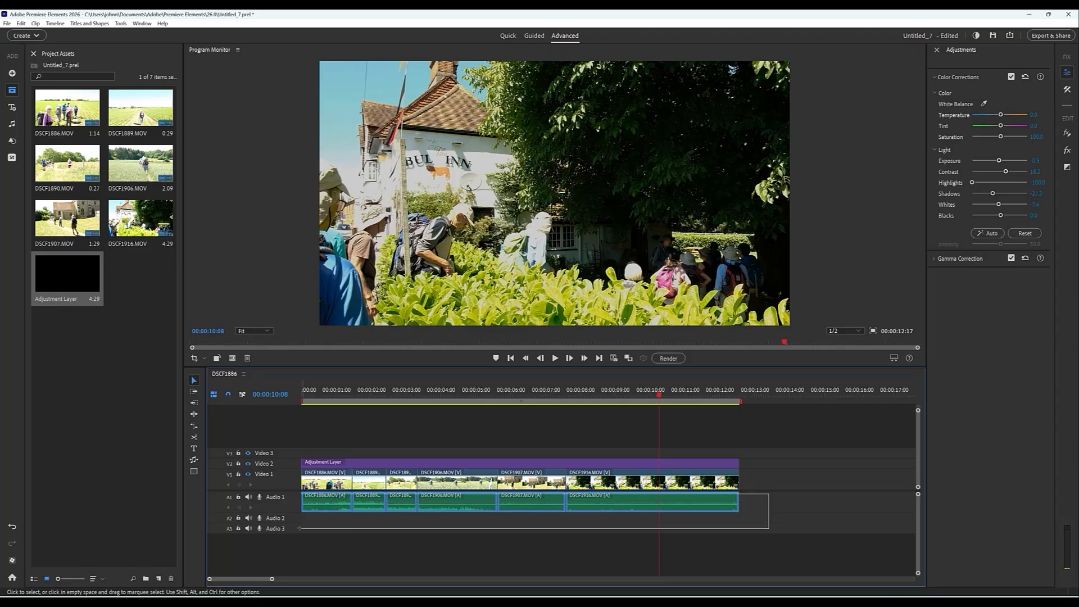
right_click(374, 502)
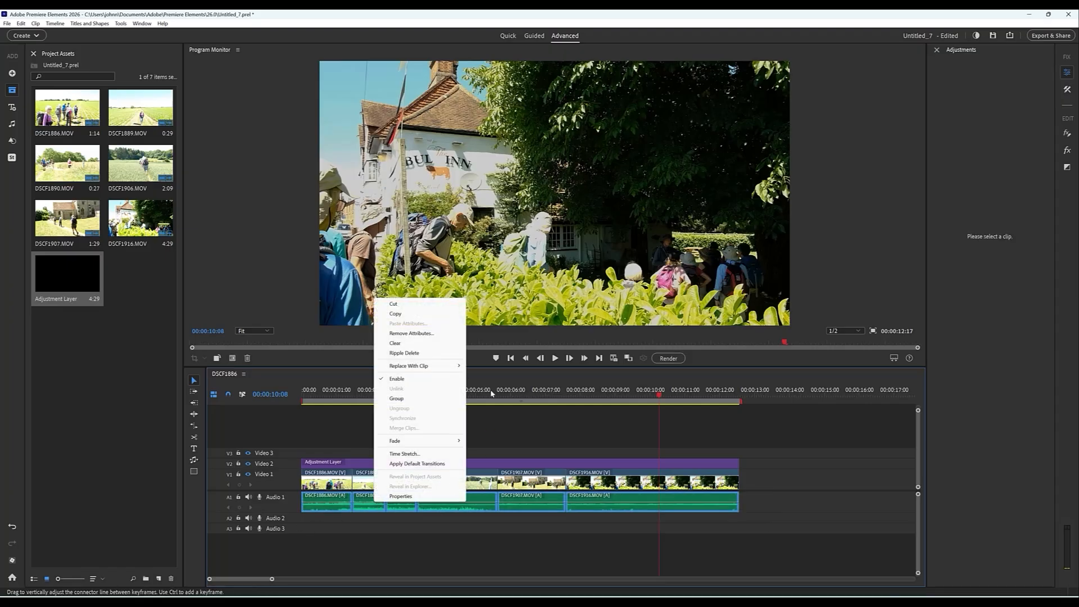
left_click(396, 344)
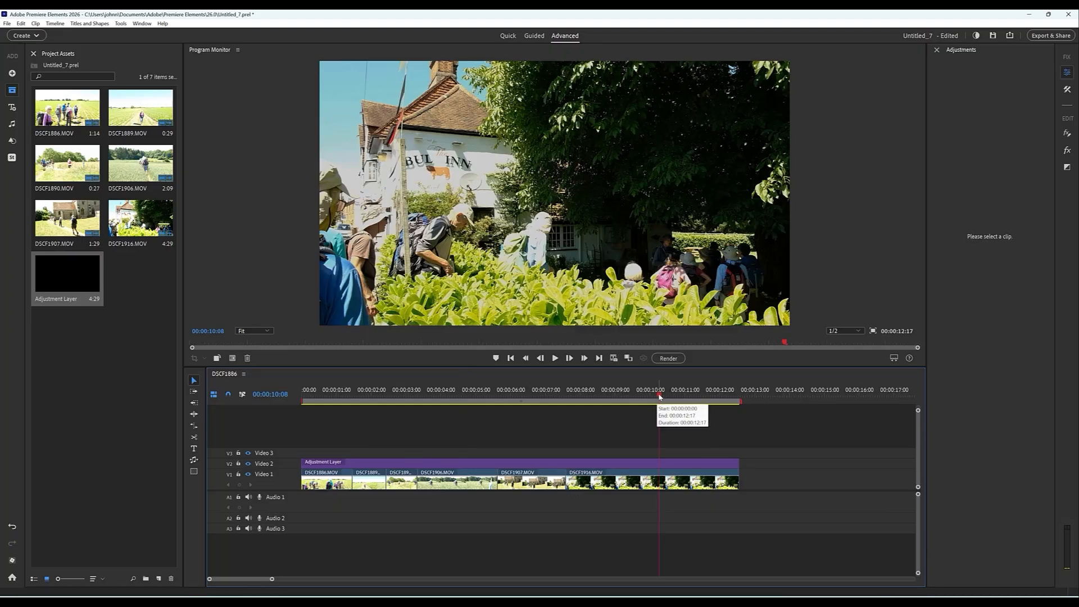
Step: Add the Around Nature track from the Acoustic audio tracks to Audio 1 at the timeline's start
left_click_drag(660, 396, 240, 374)
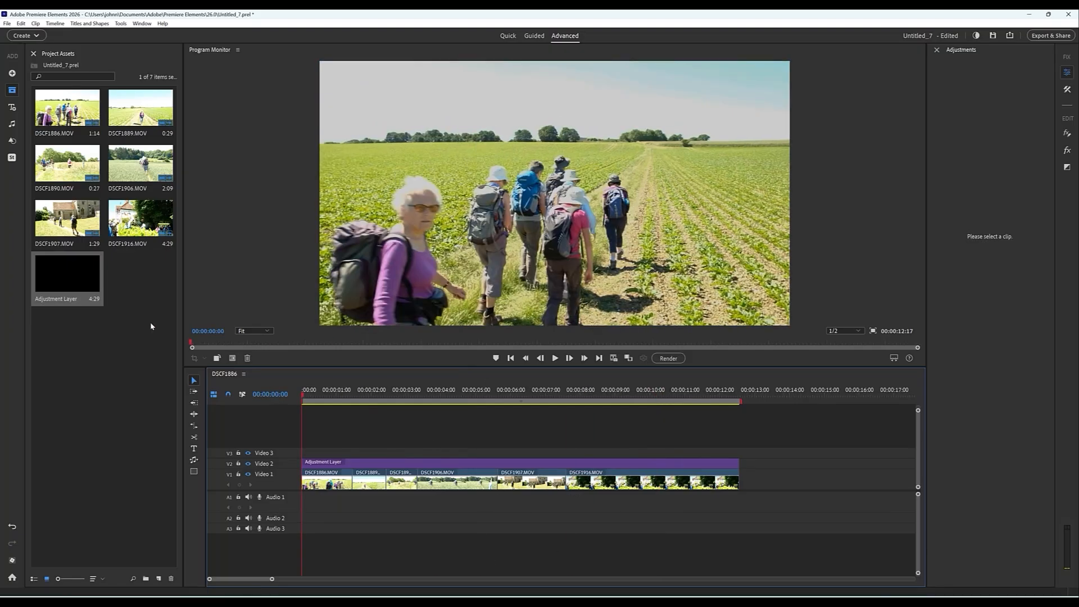
left_click(11, 124)
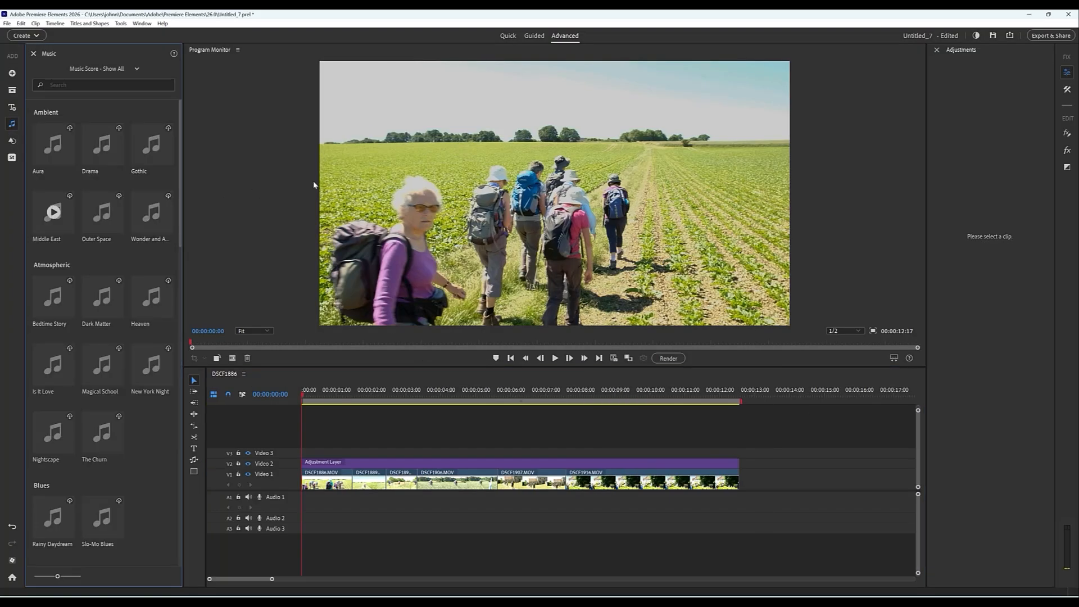
left_click(137, 71)
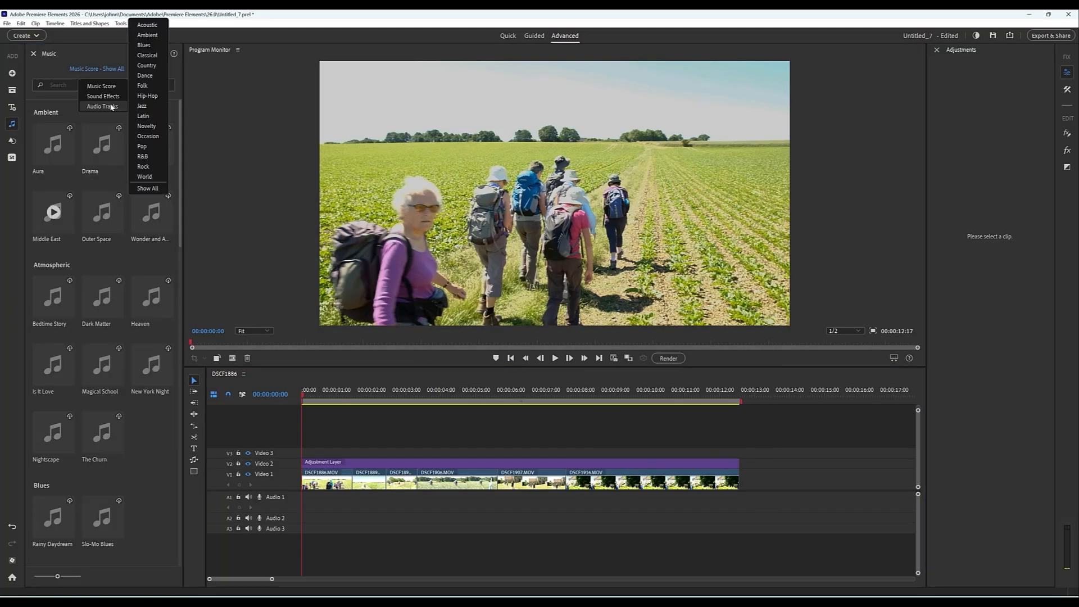
mouse_move(94, 99)
left_click(147, 25)
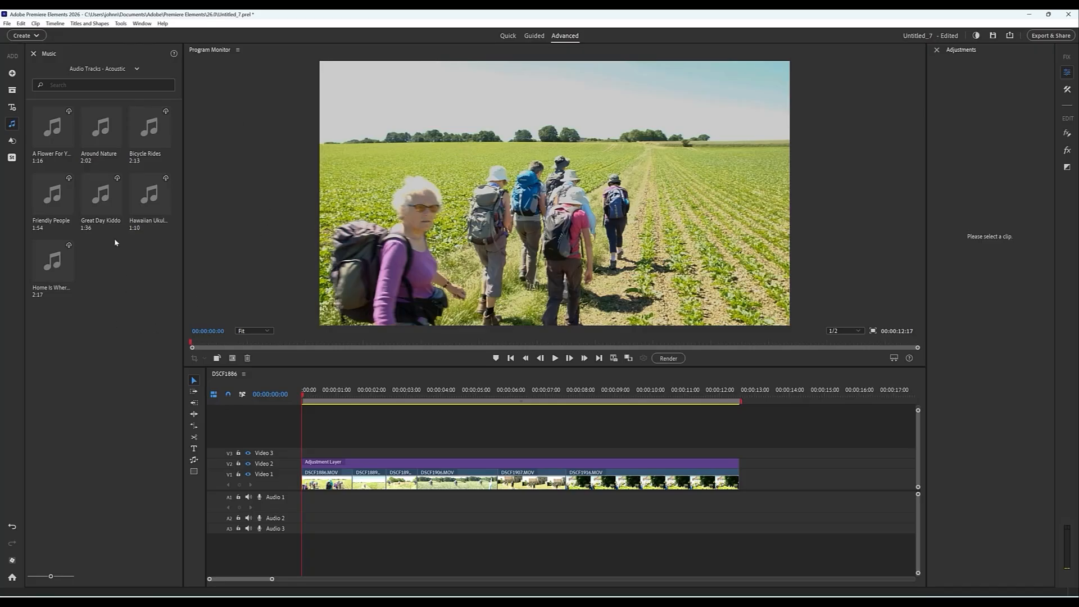
left_click(111, 130)
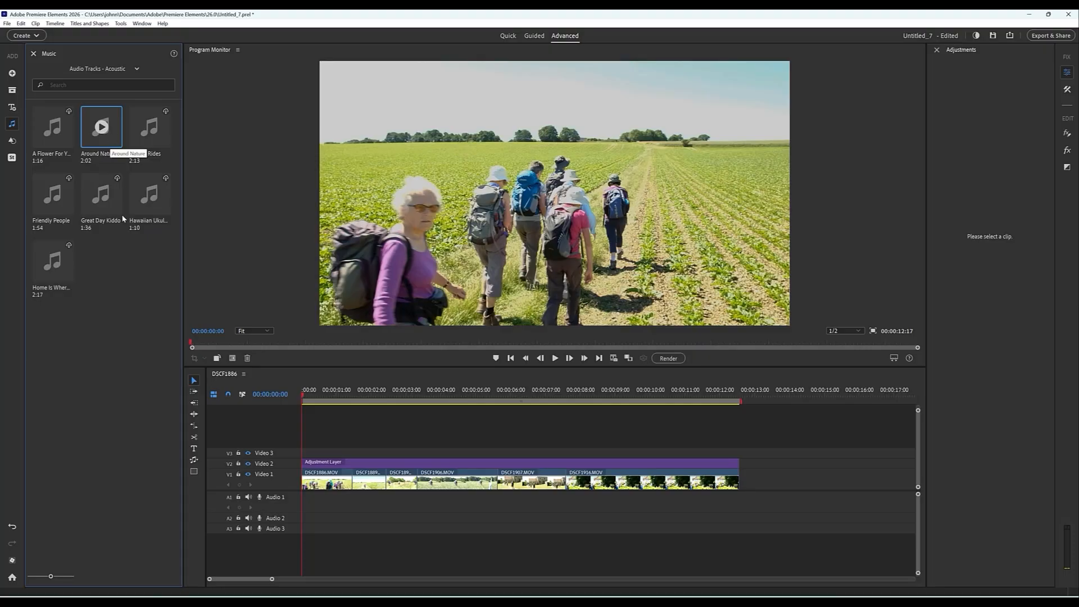
left_click_drag(101, 127, 301, 498)
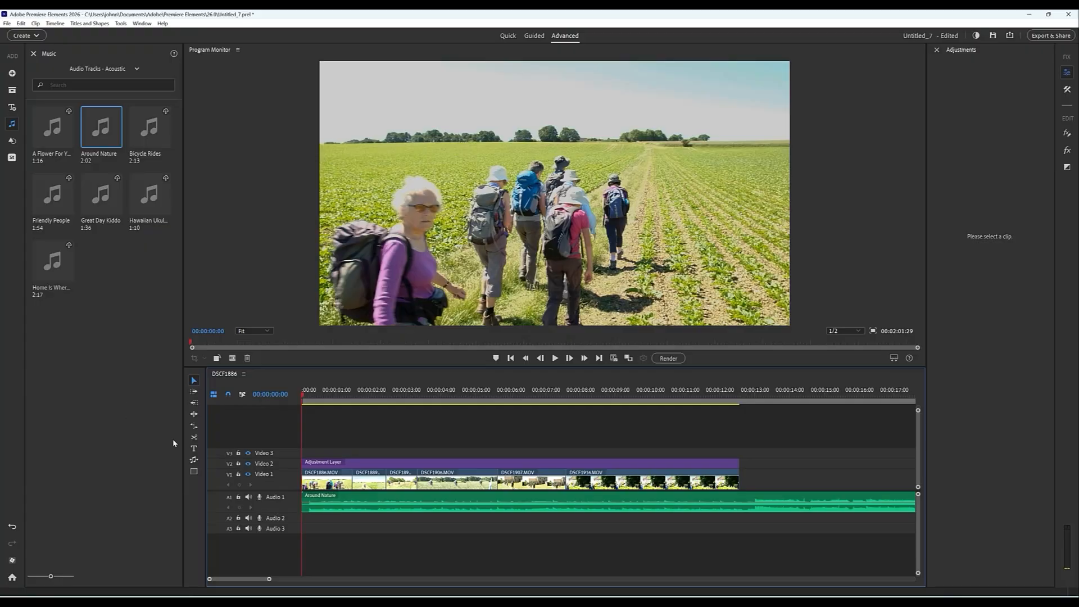
Step: Split the music at the end of the video with the Scissor Tool and clear the excess part
left_click(194, 436)
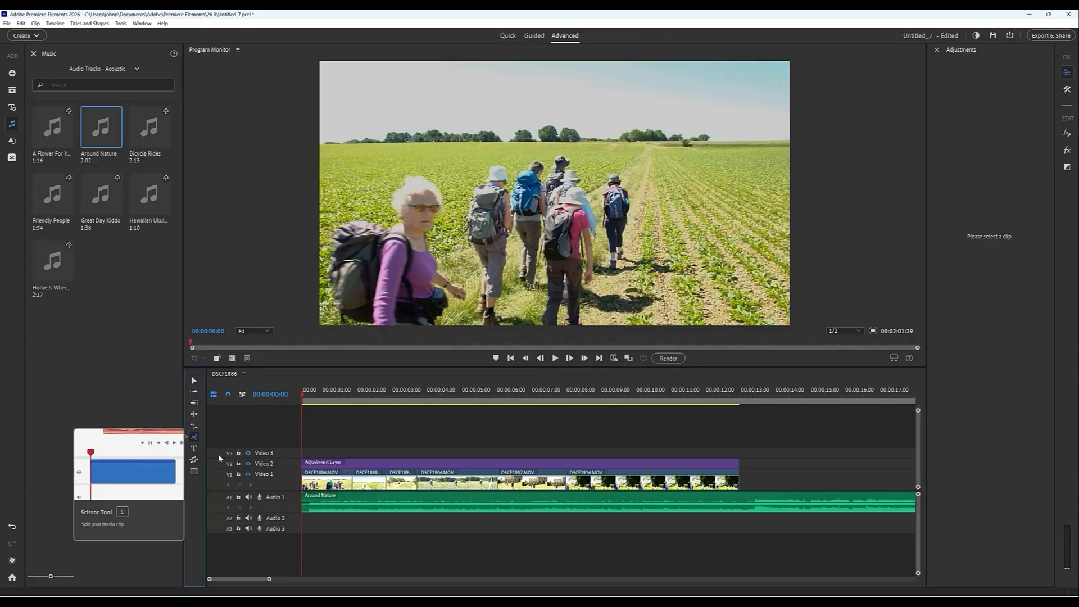
left_click(741, 497)
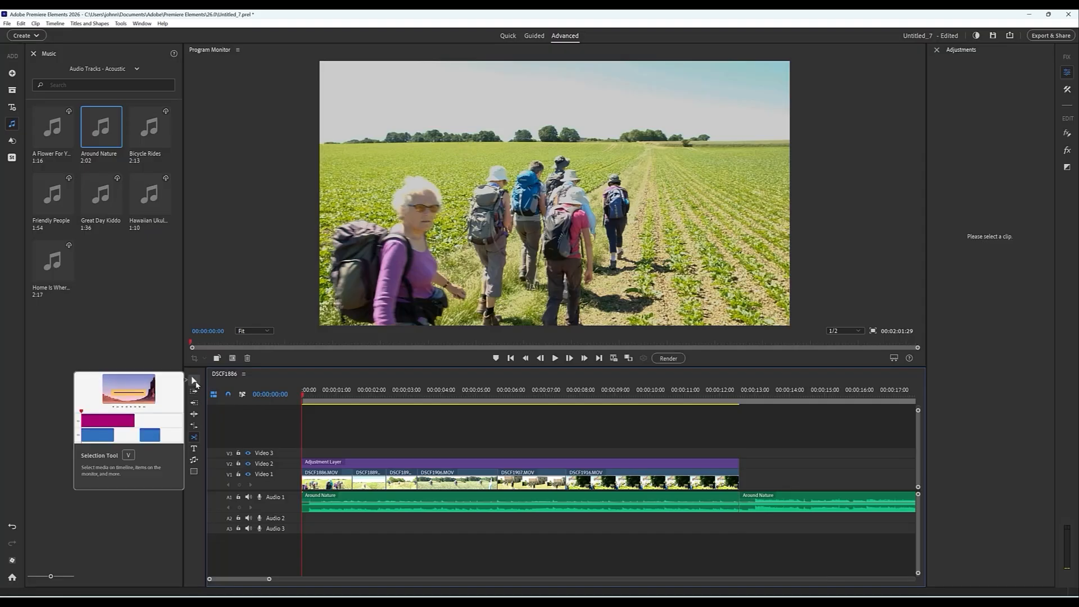
left_click(194, 381)
left_click(835, 506)
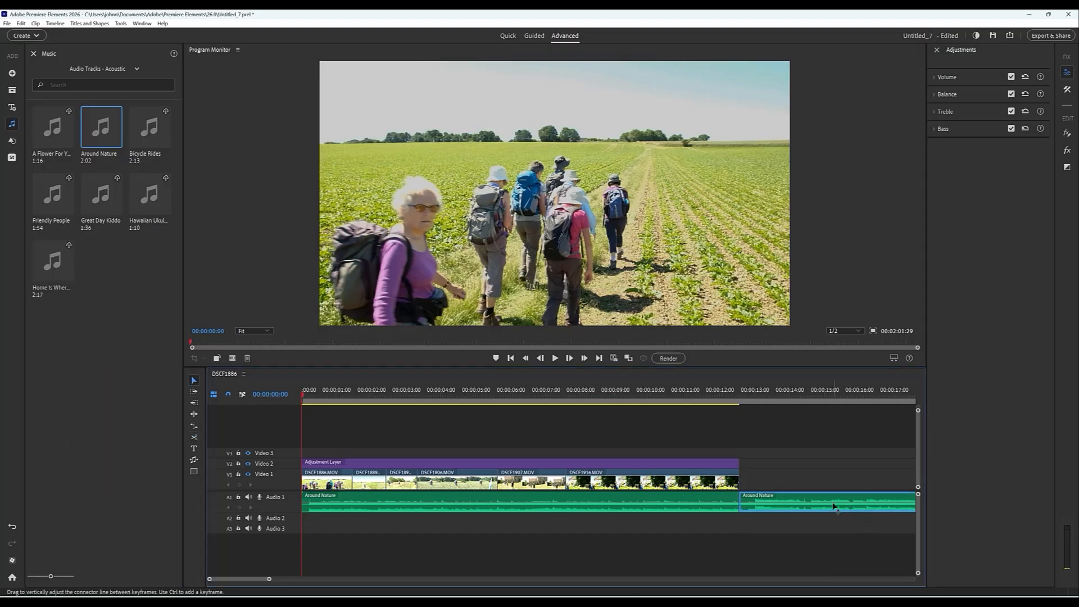
right_click(834, 507)
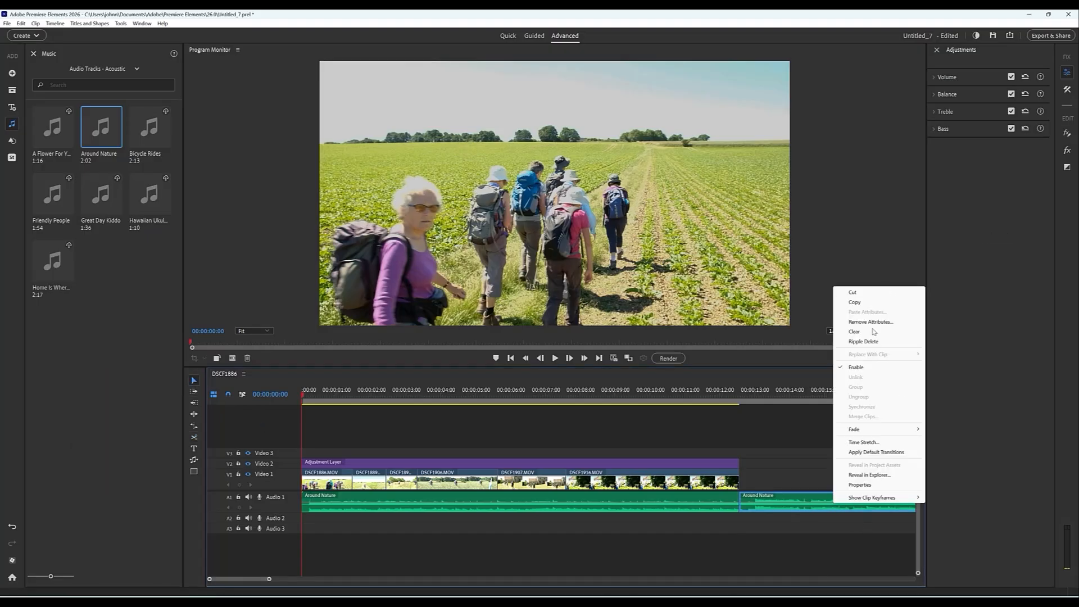
left_click(855, 333)
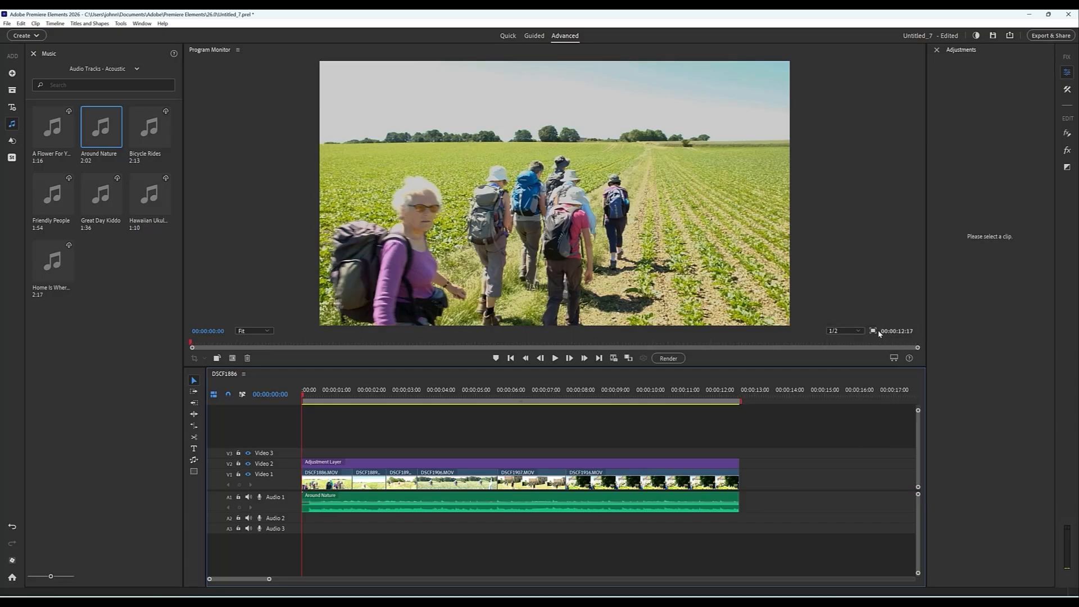
Step: Preview the sequence in full-screen view and return to the editor
left_click(874, 331)
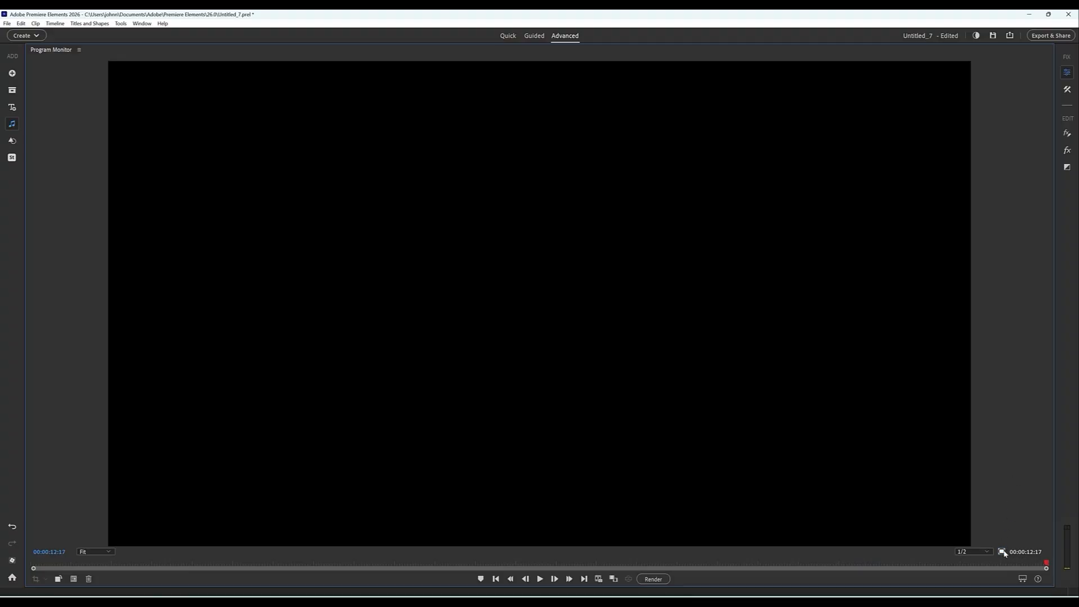
left_click(1003, 551)
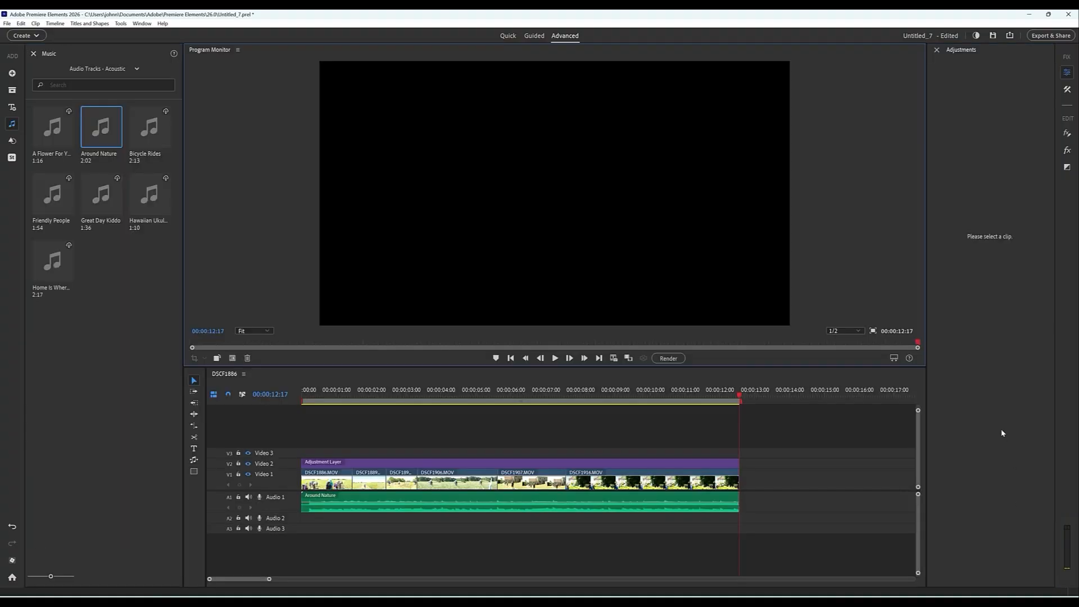